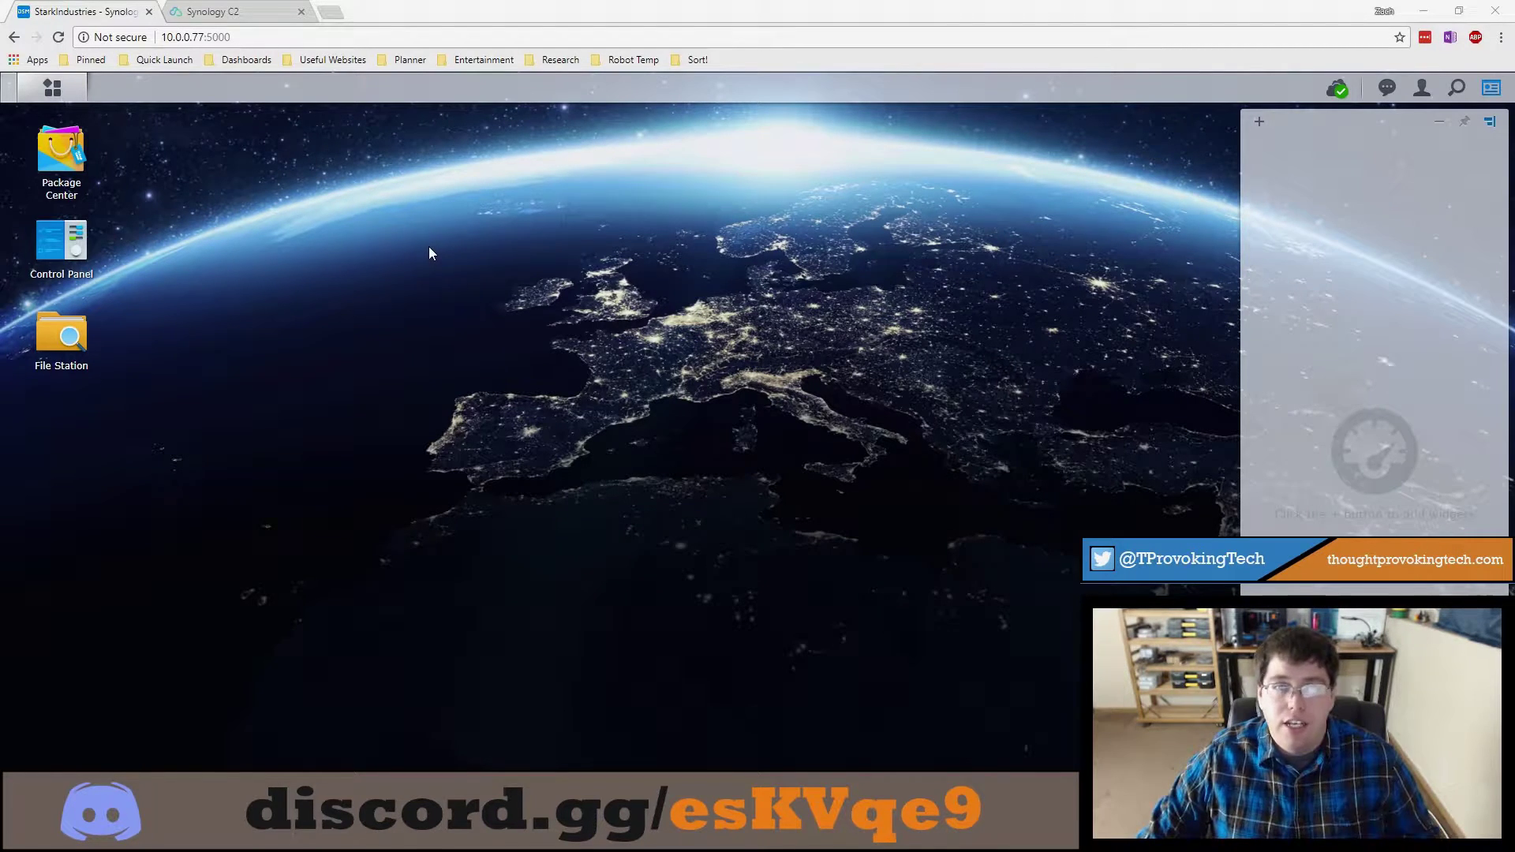
Step: Look over the Synology C2 pricing plans, then return to the DSM desktop
left_click(211, 12)
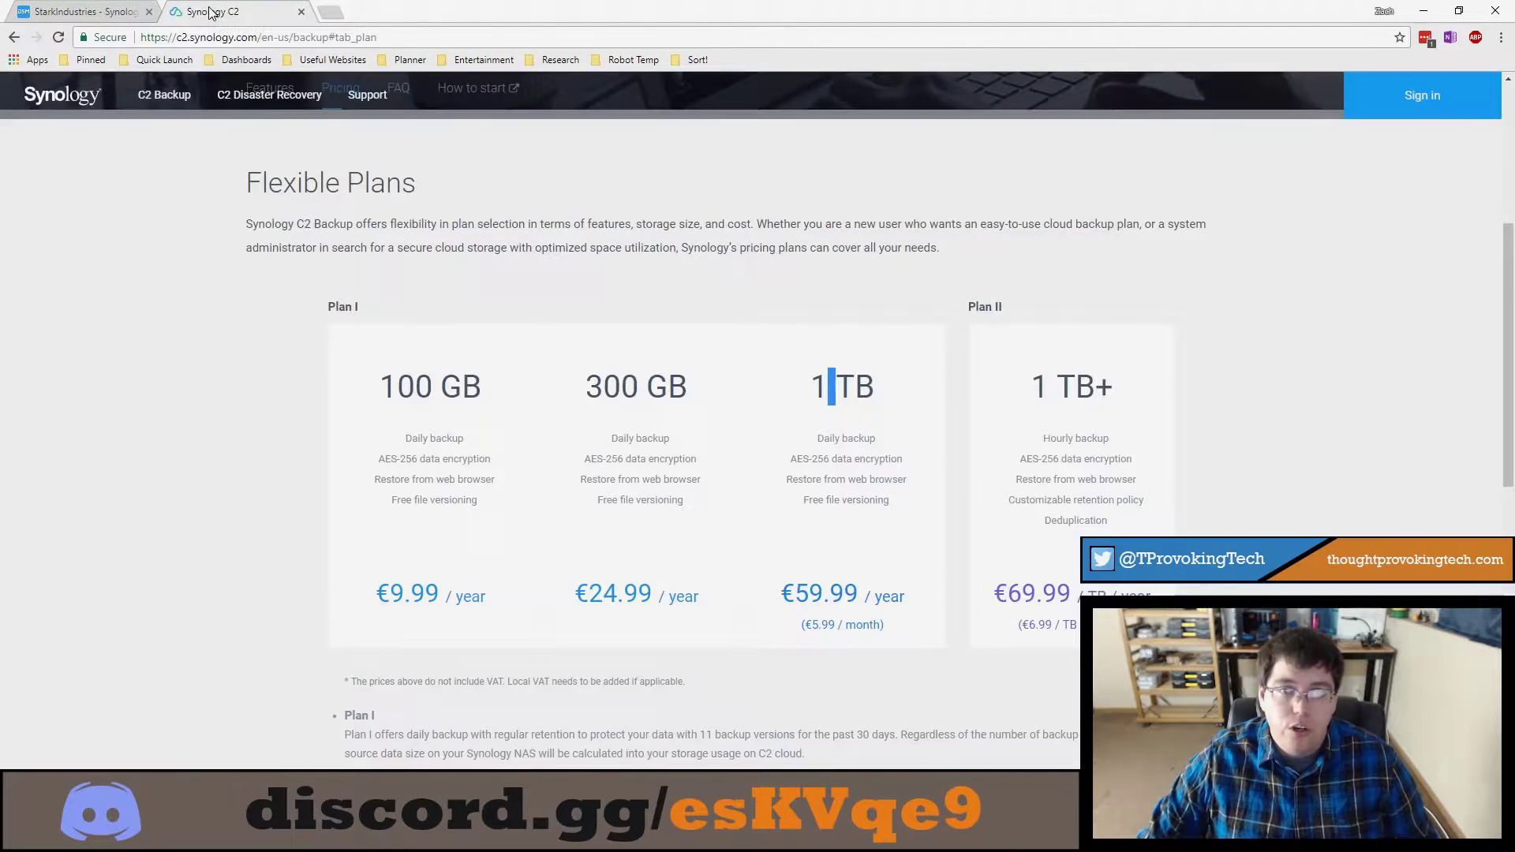
left_click(817, 385)
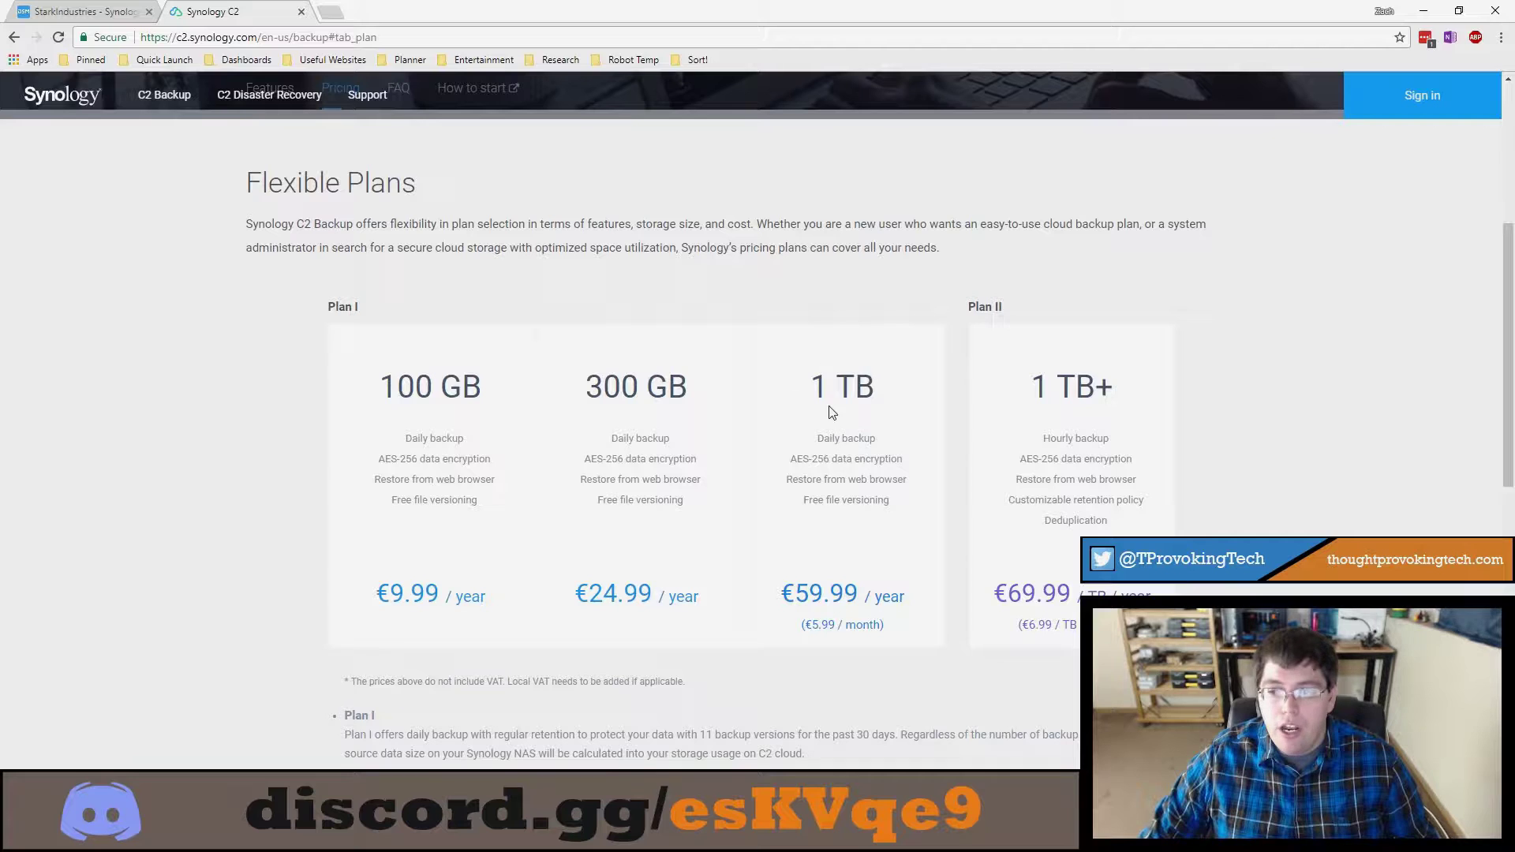
left_click(78, 13)
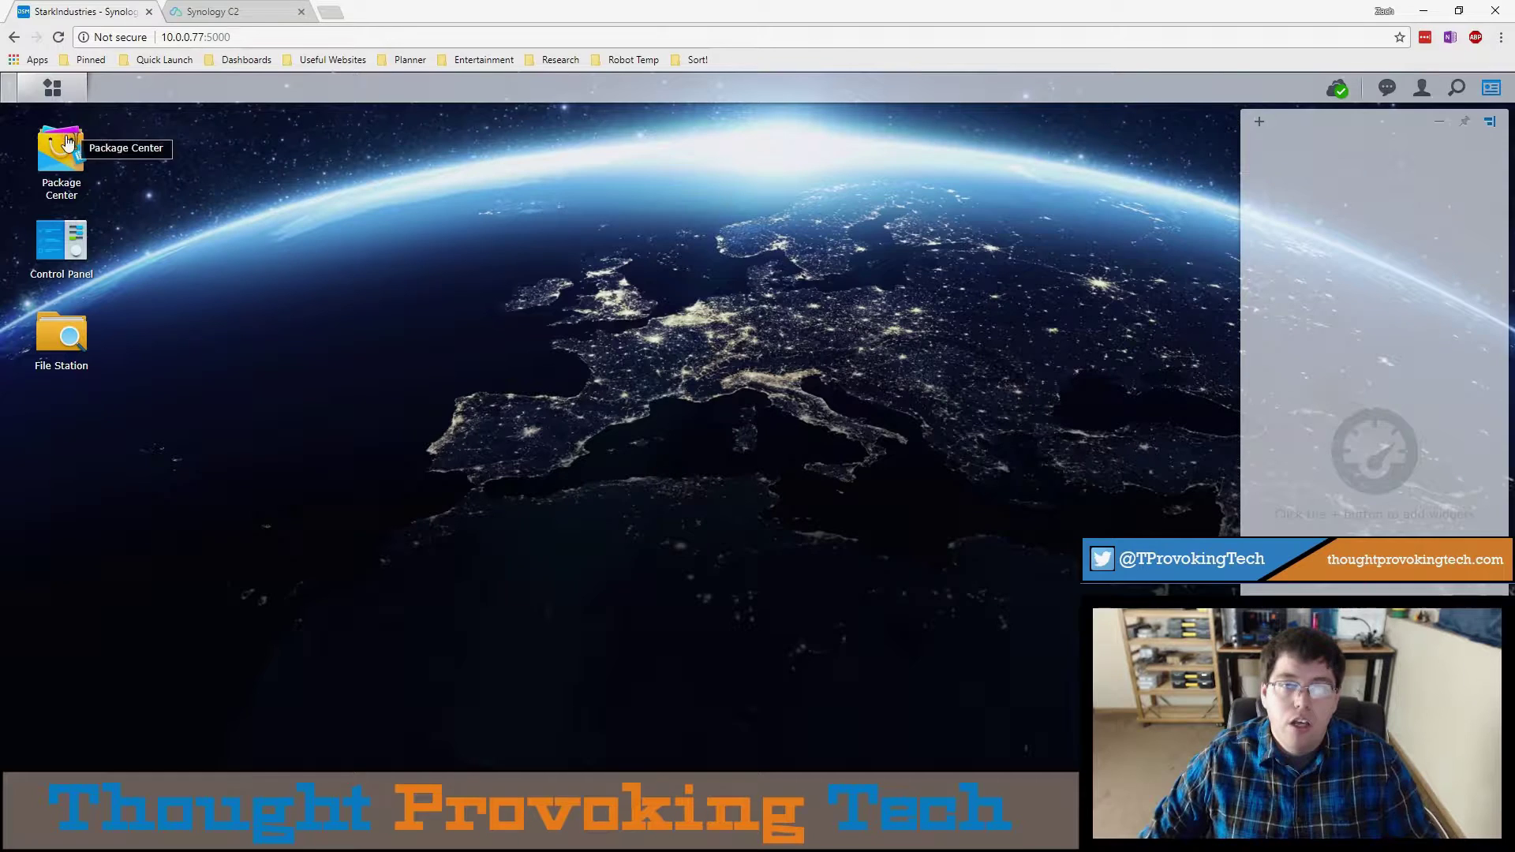
Step: Launch Hyper Backup and start a new data backup task
left_click(73, 94)
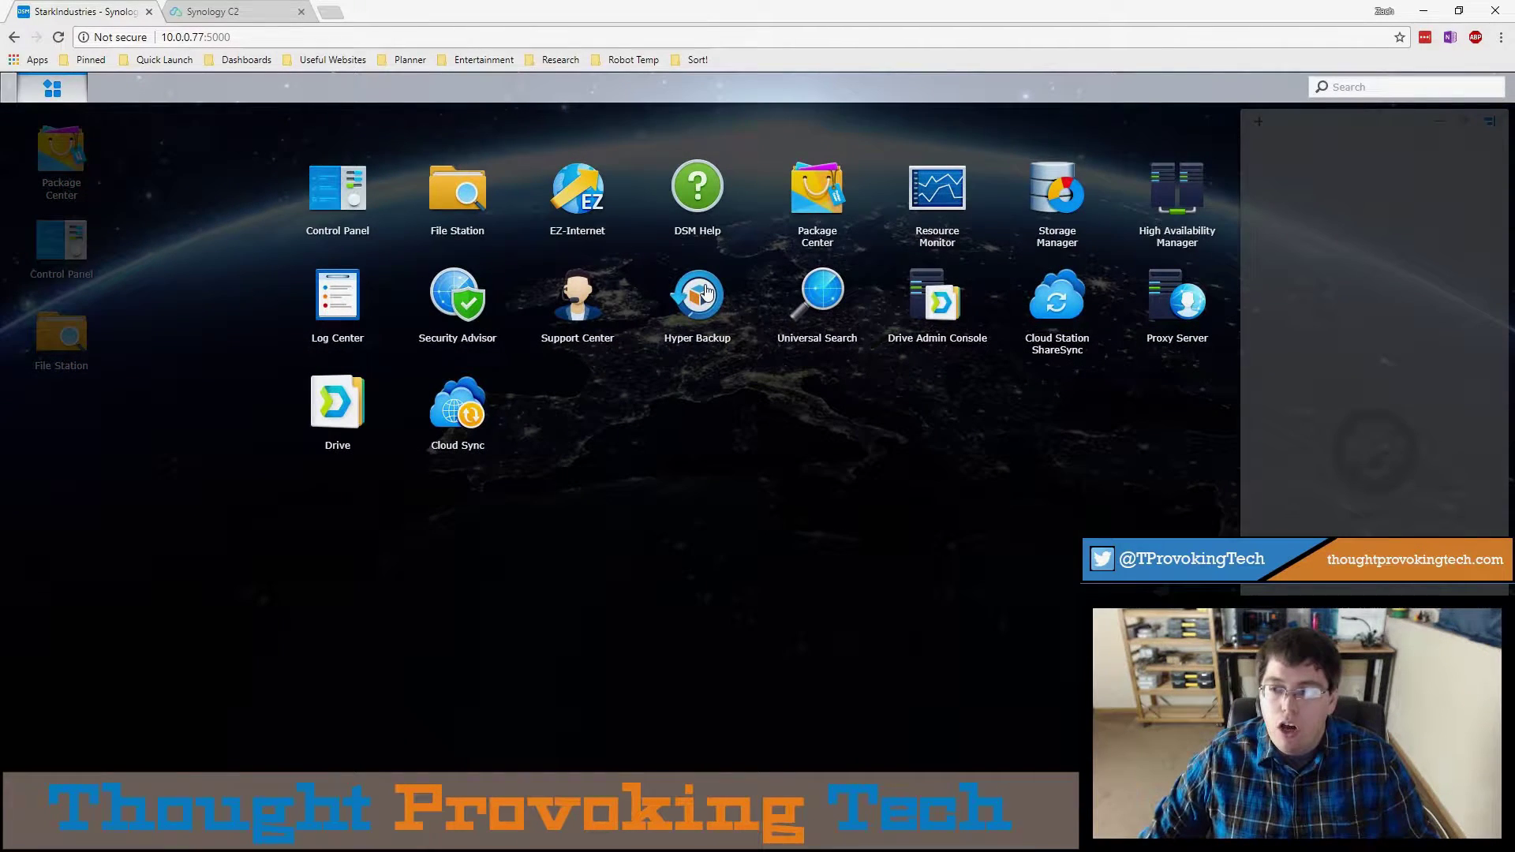
left_click(698, 294)
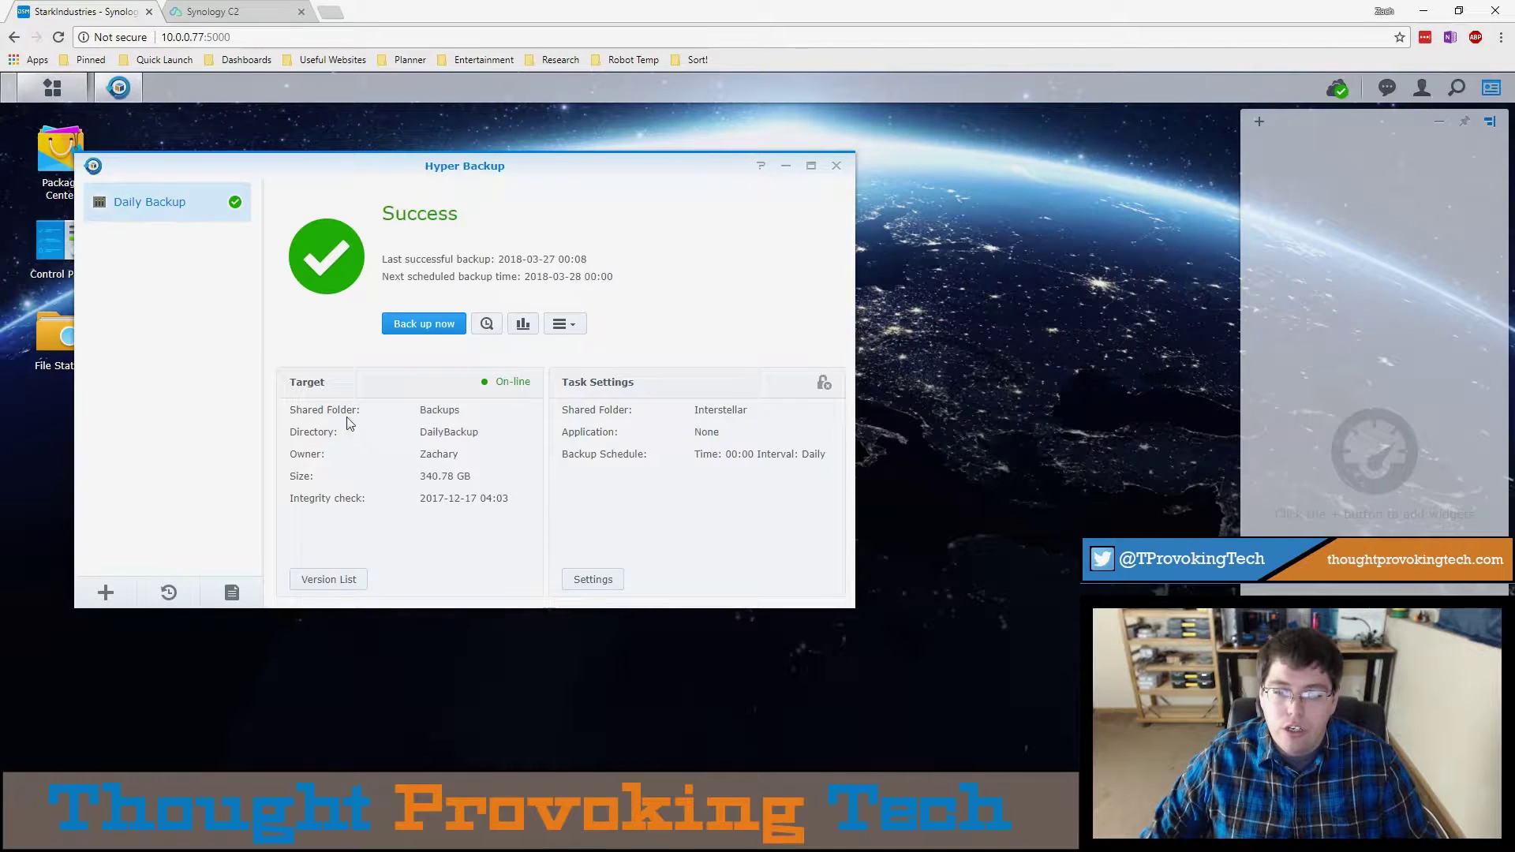
left_click(112, 593)
left_click(150, 540)
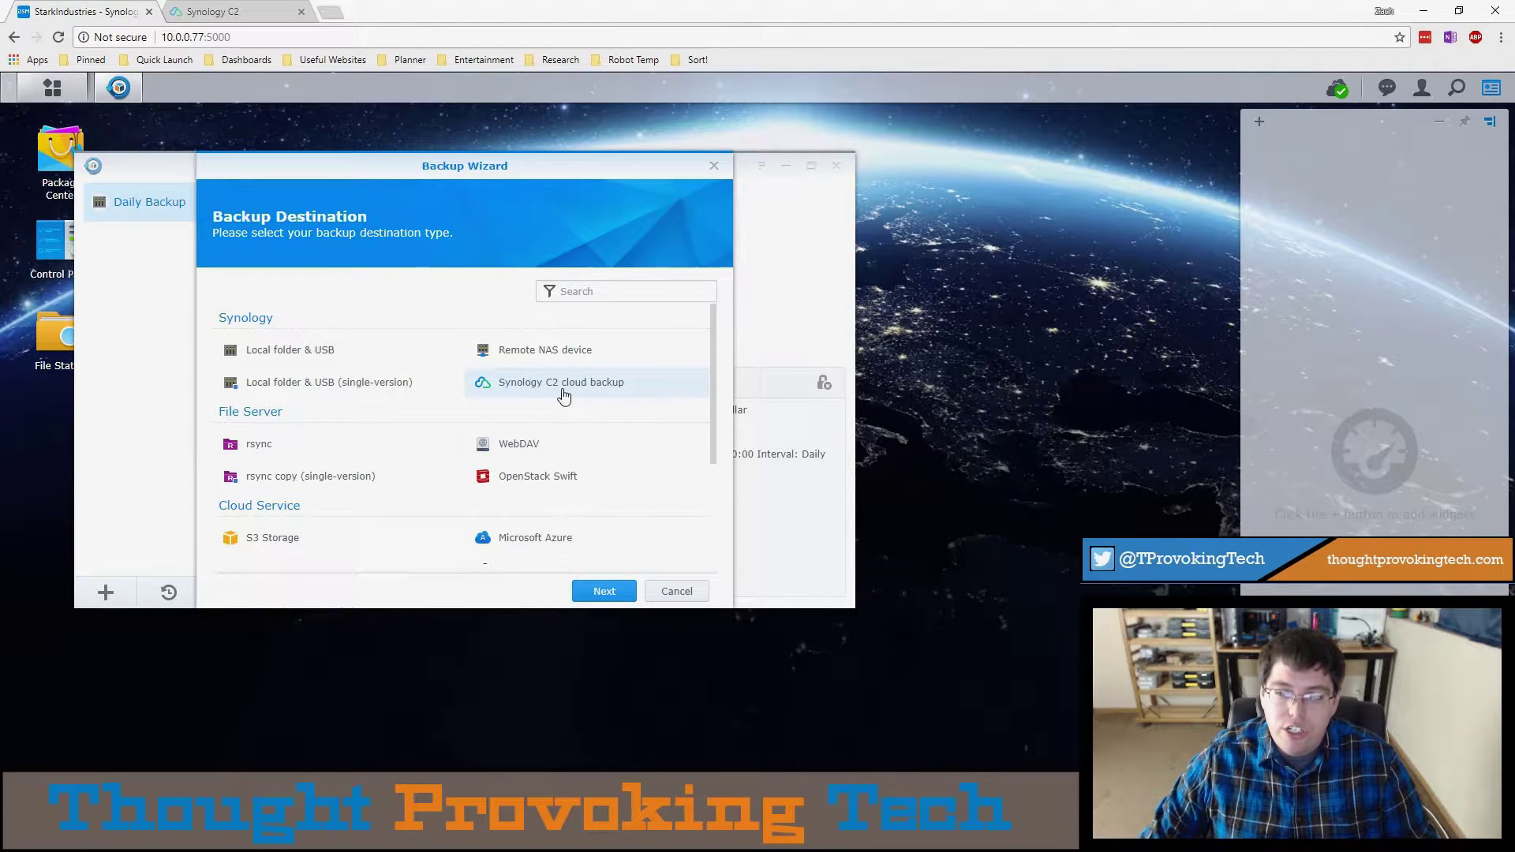
Step: Choose Synology C2 as the destination and authorise Hyper Backup's access in the C2 account window
left_click(604, 591)
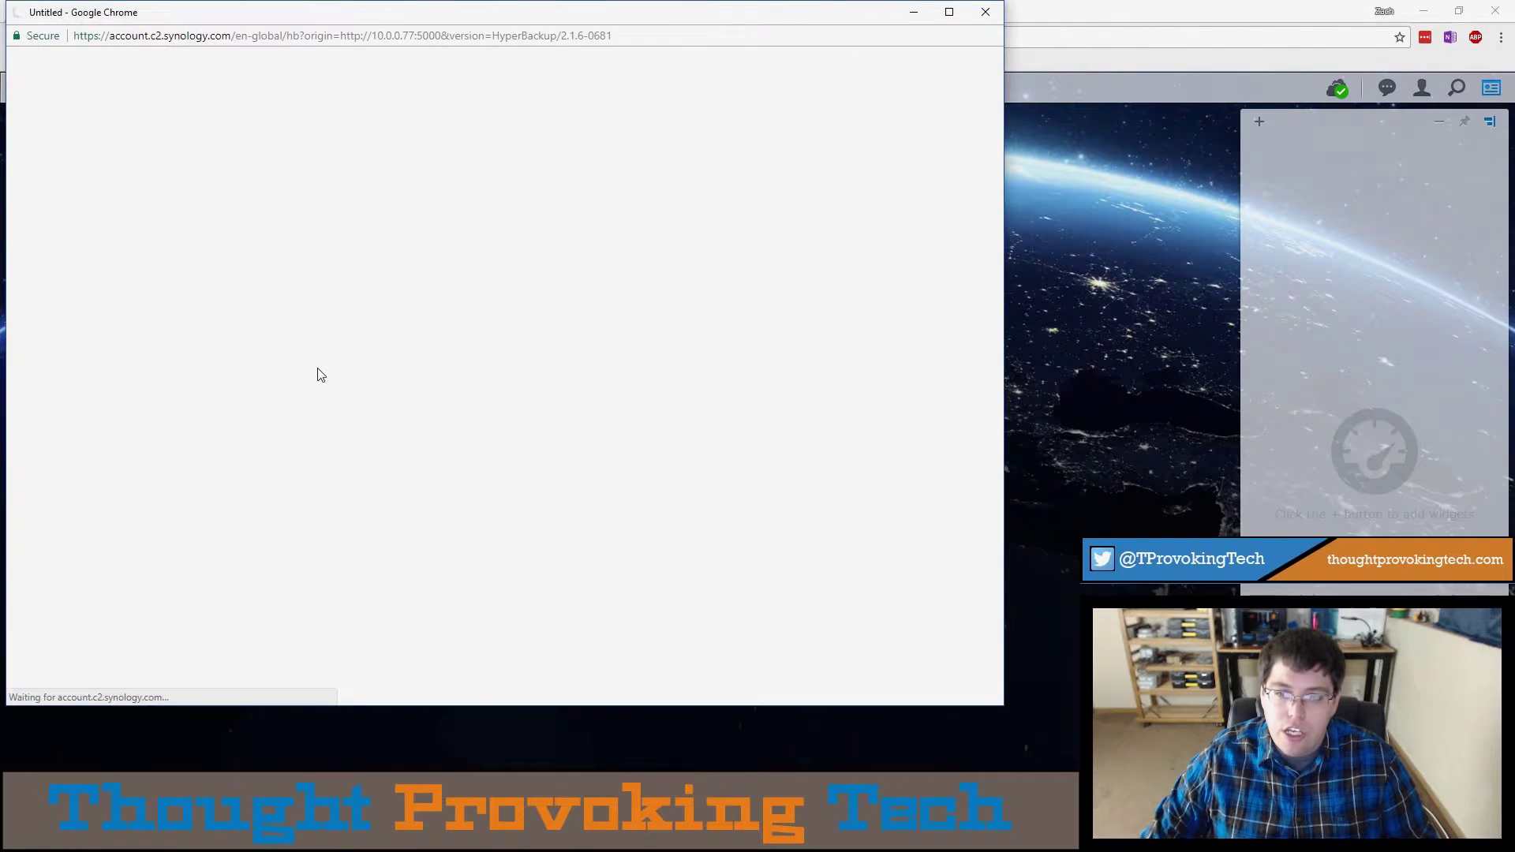
left_click_drag(324, 17, 352, 61)
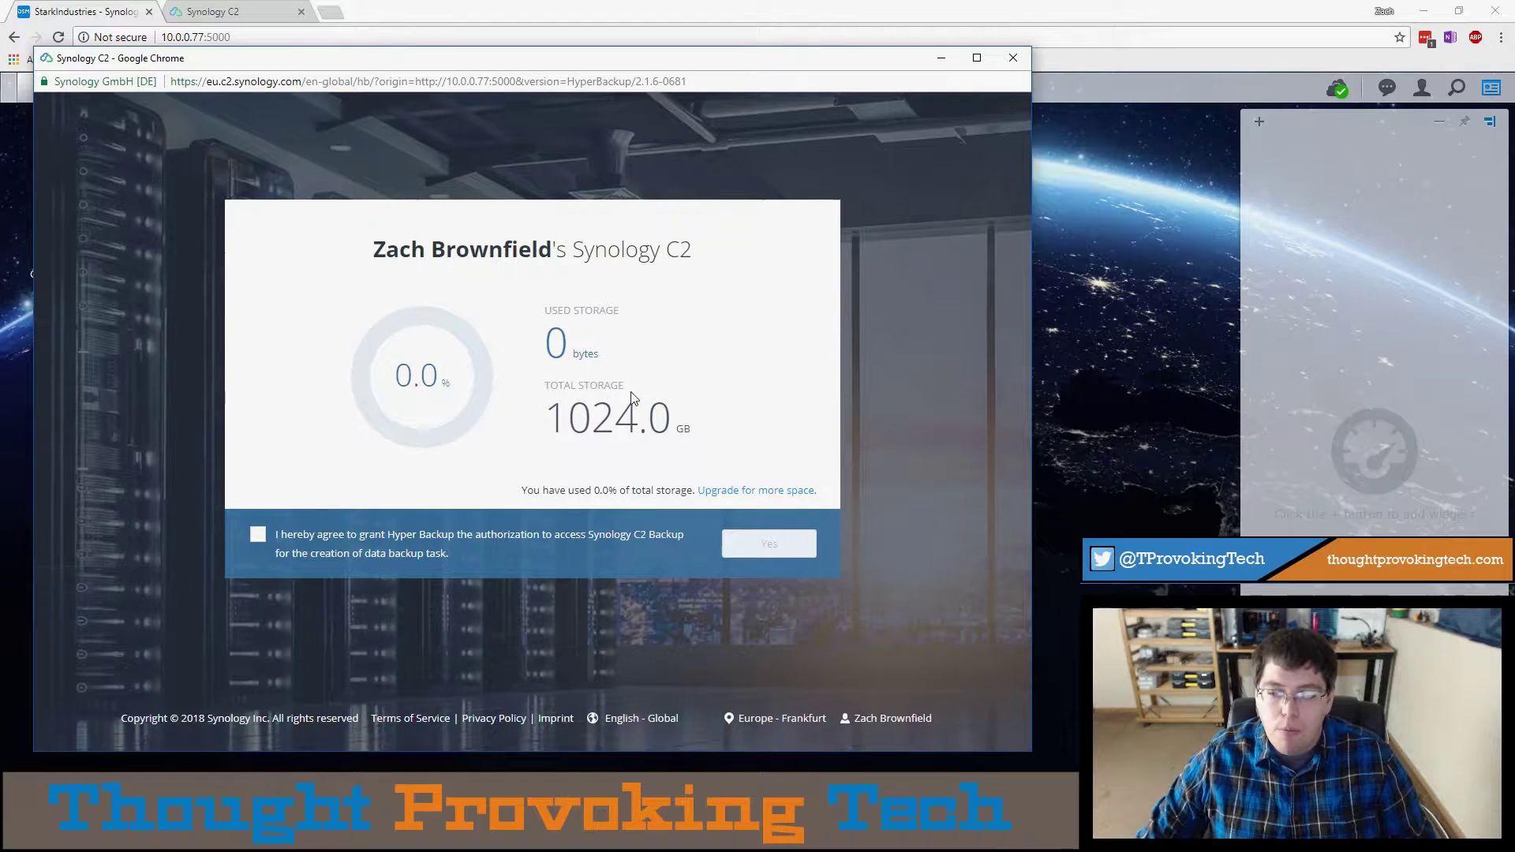
left_click(259, 536)
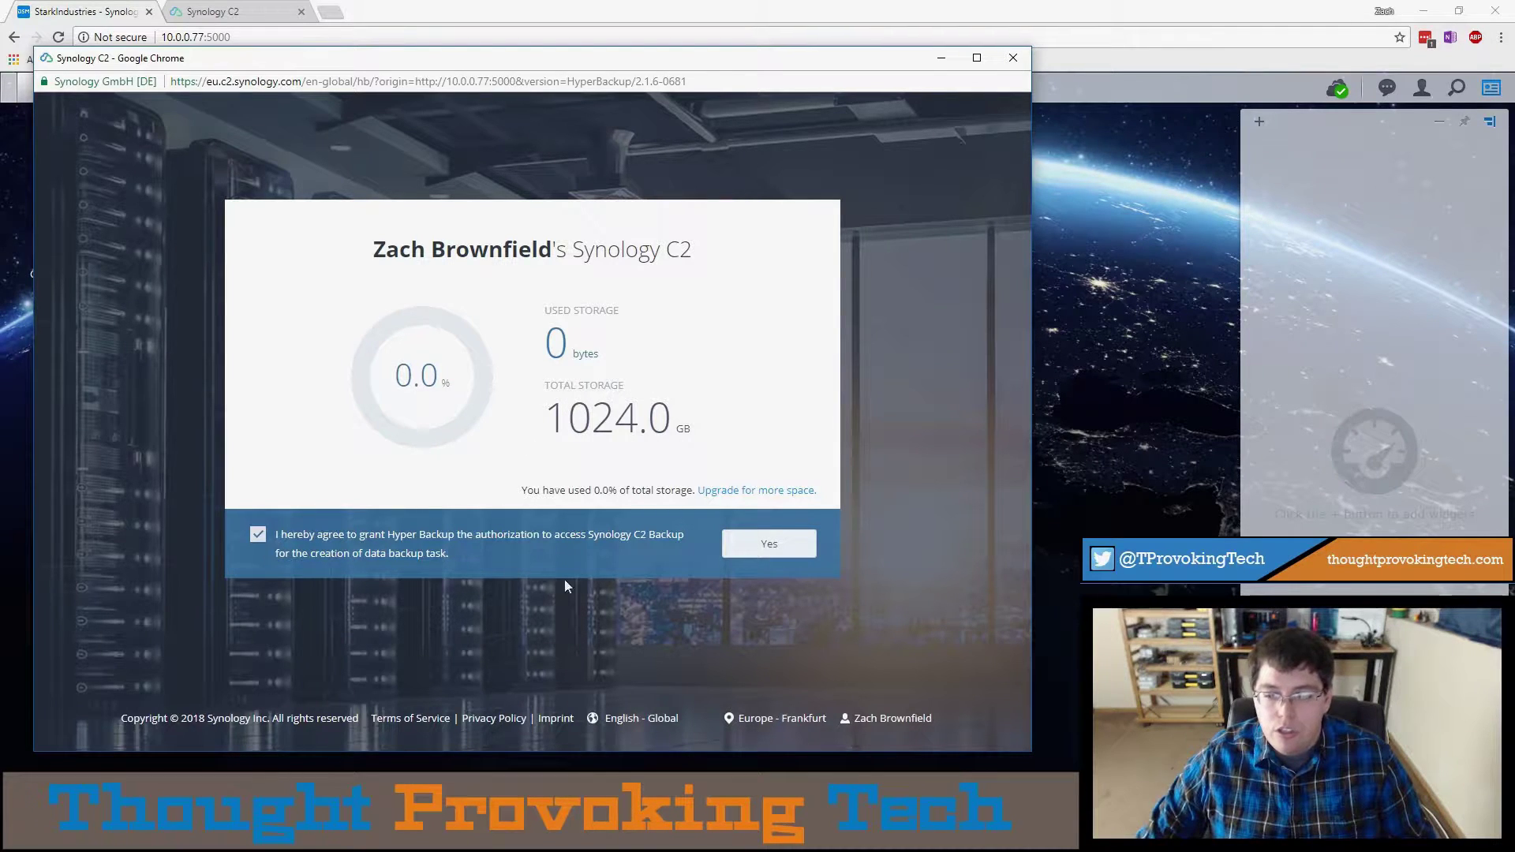
left_click(771, 544)
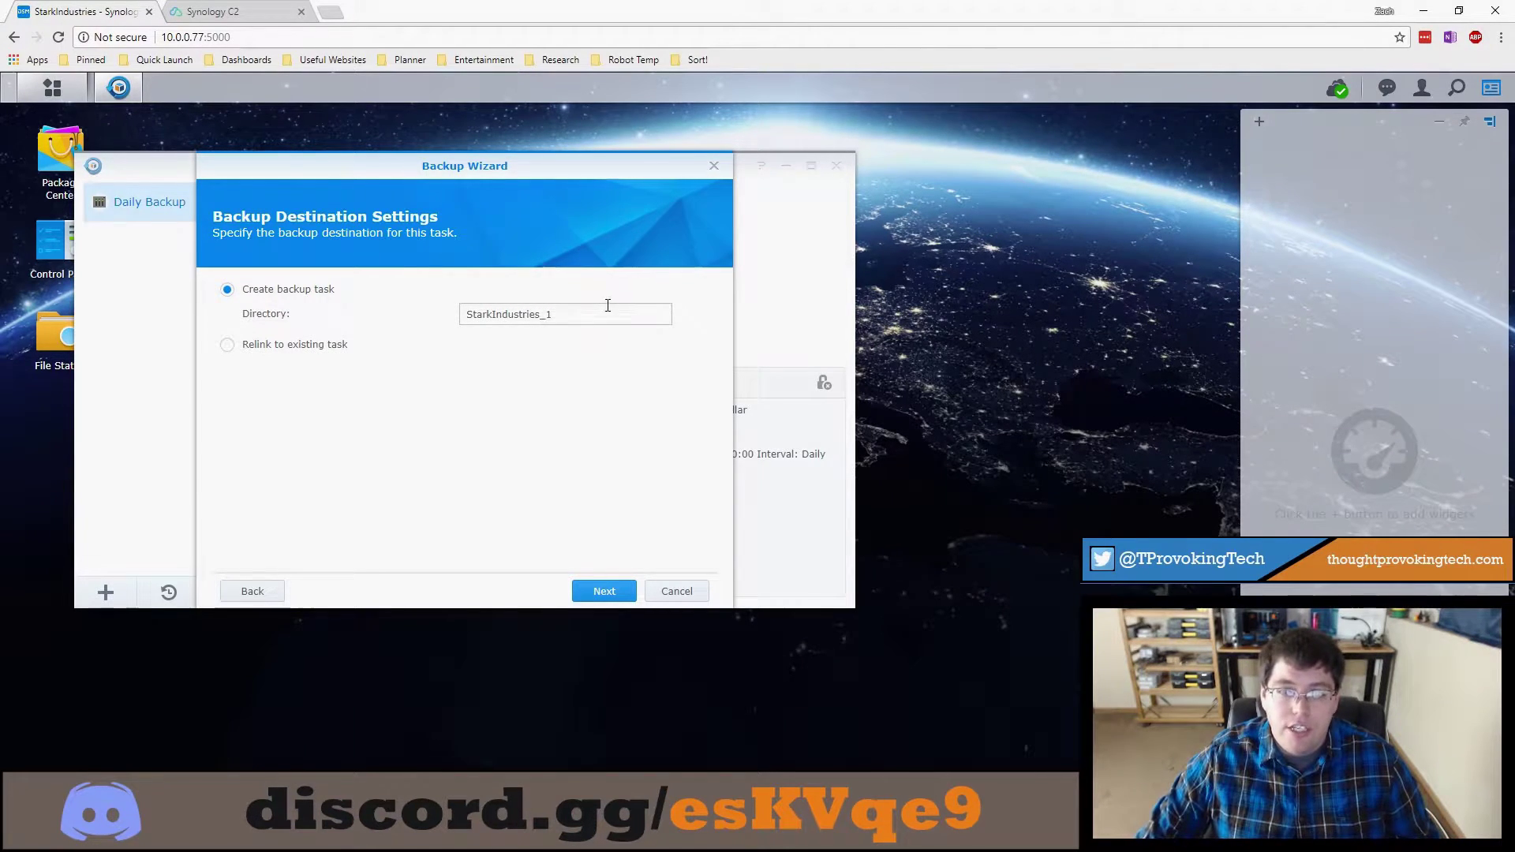
Step: Replace the default directory name with 'Daily Offsite Backup' and continue
left_click_drag(594, 312, 420, 316)
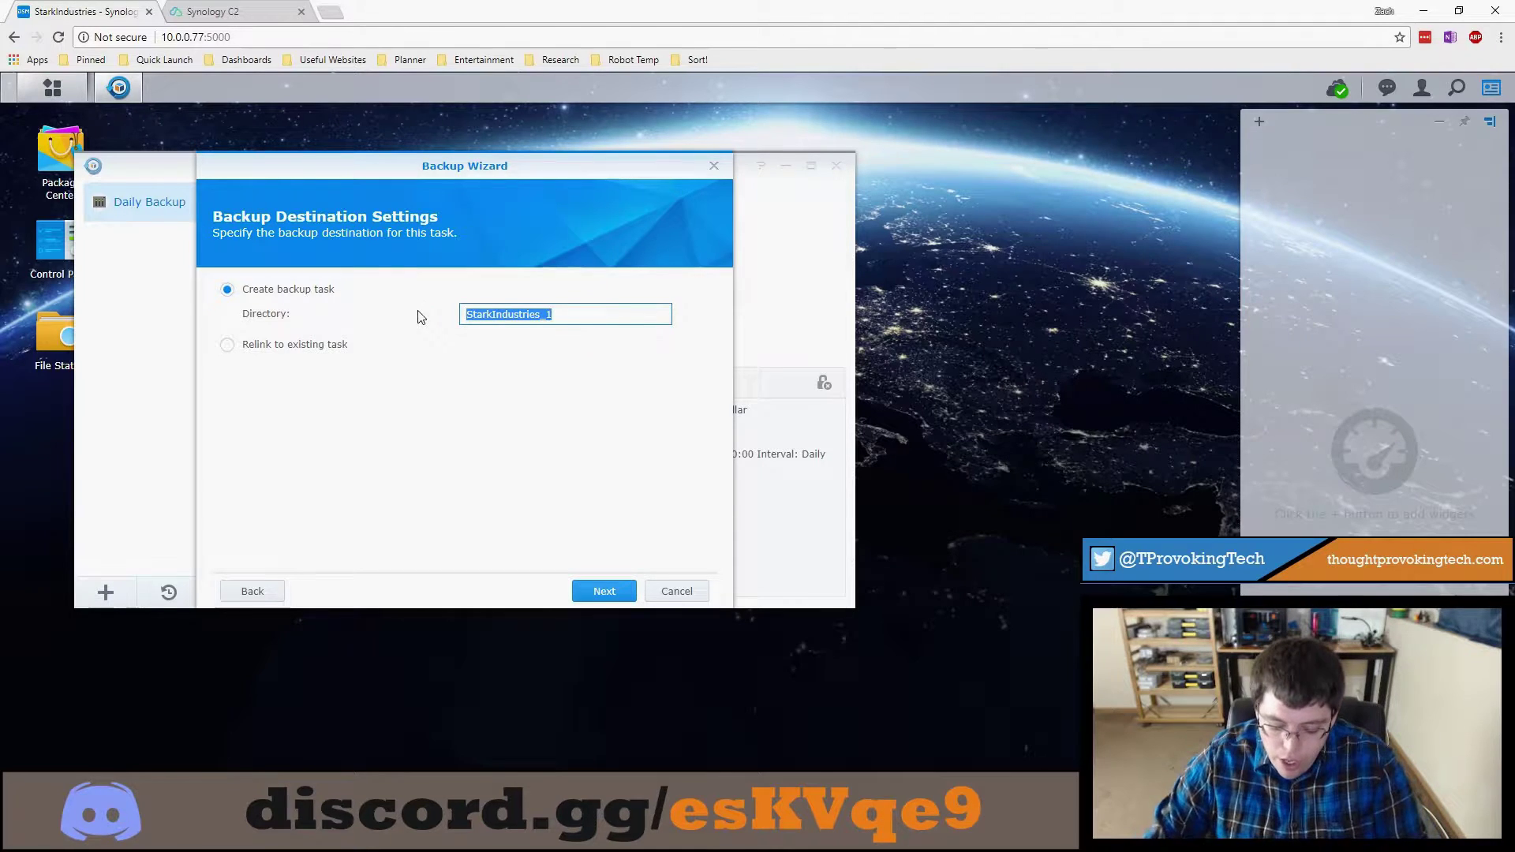
type("Daily Offsi")
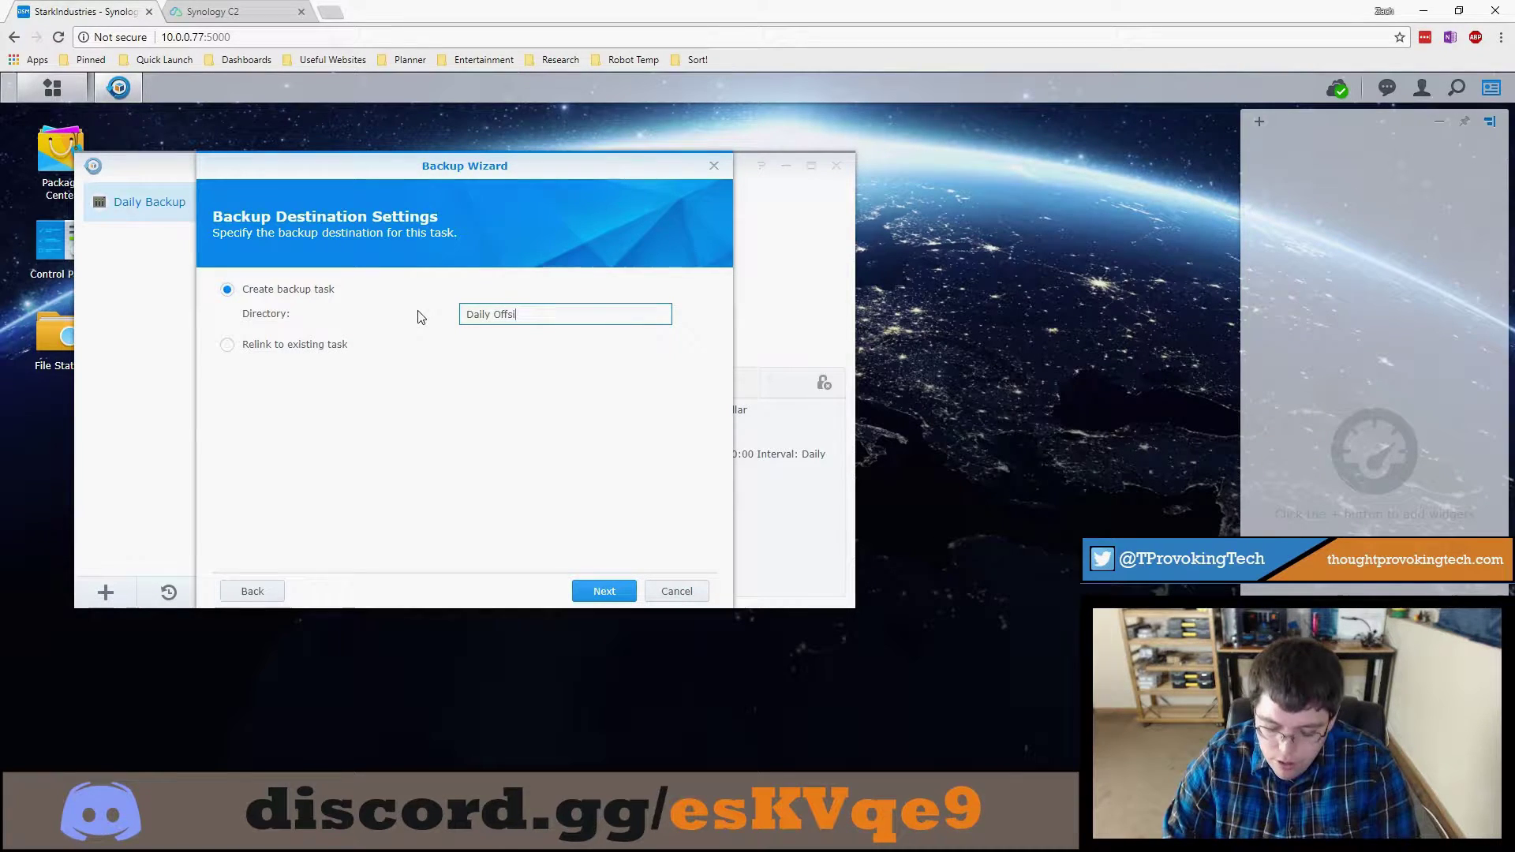
type("te Backu")
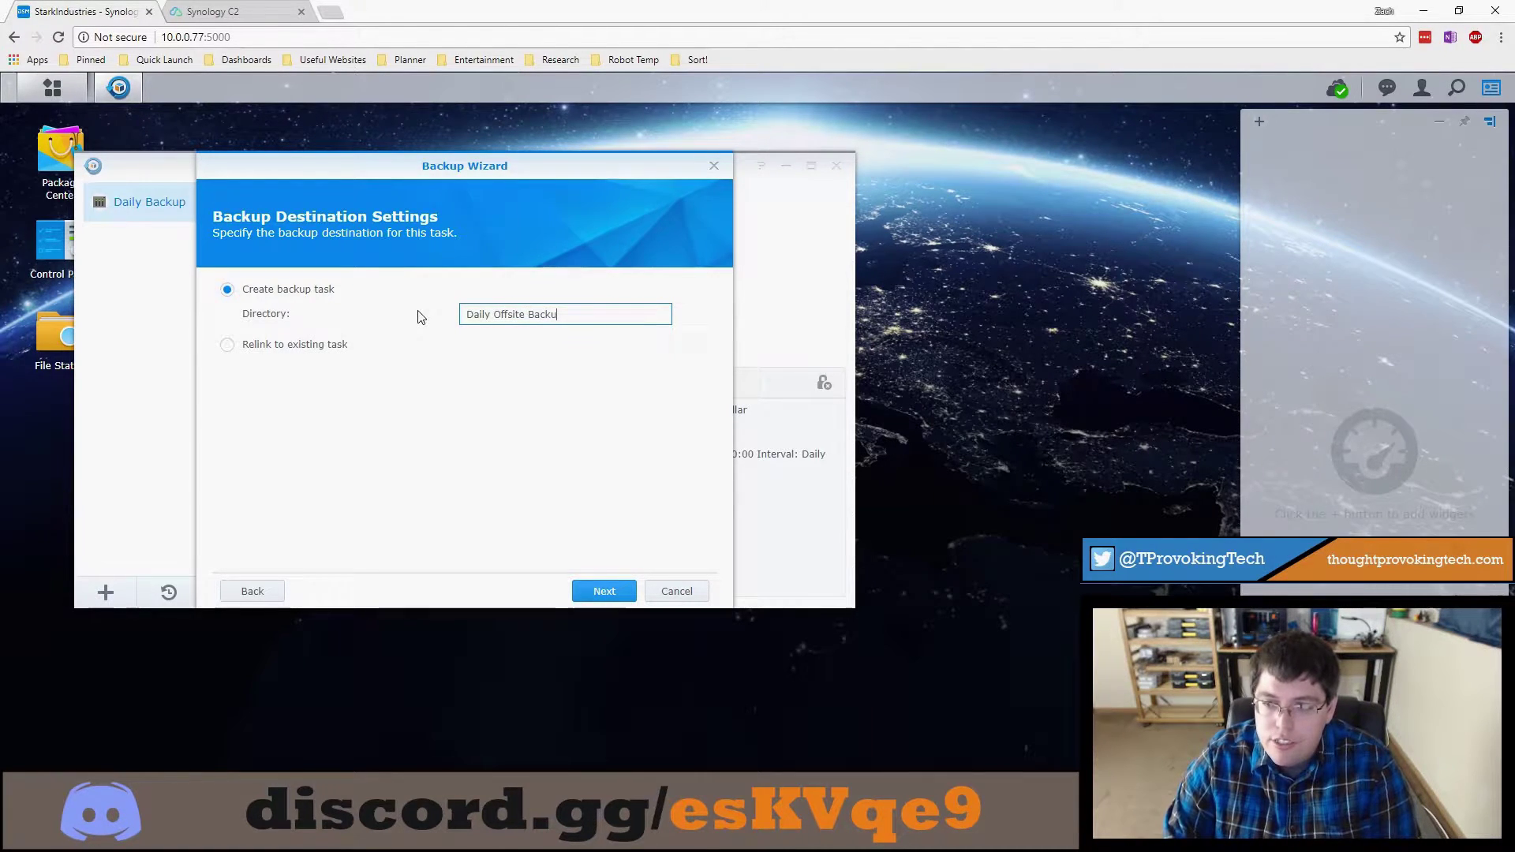
type("p")
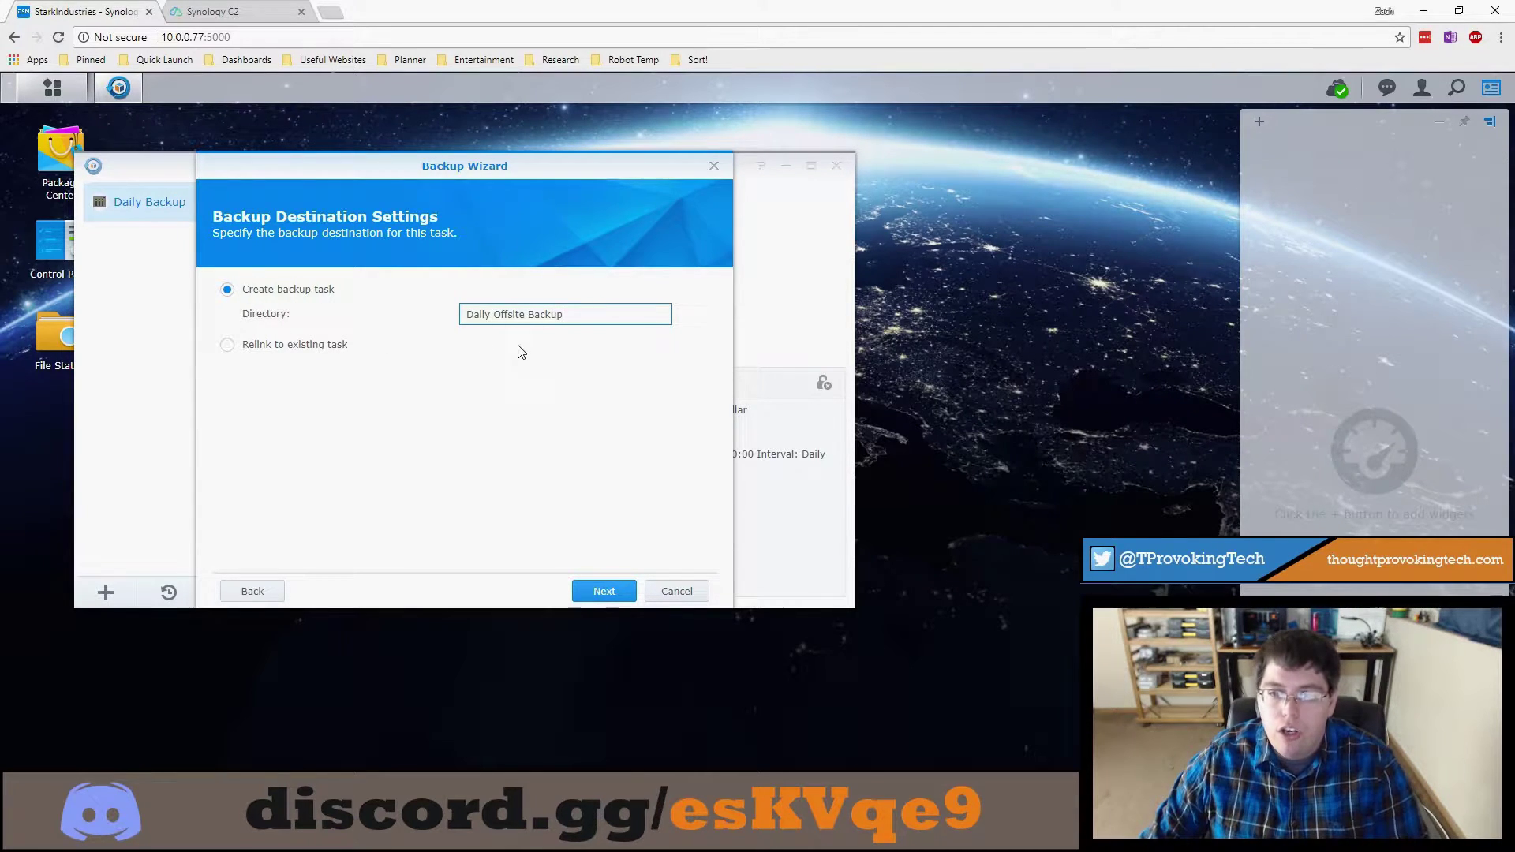
left_click(603, 592)
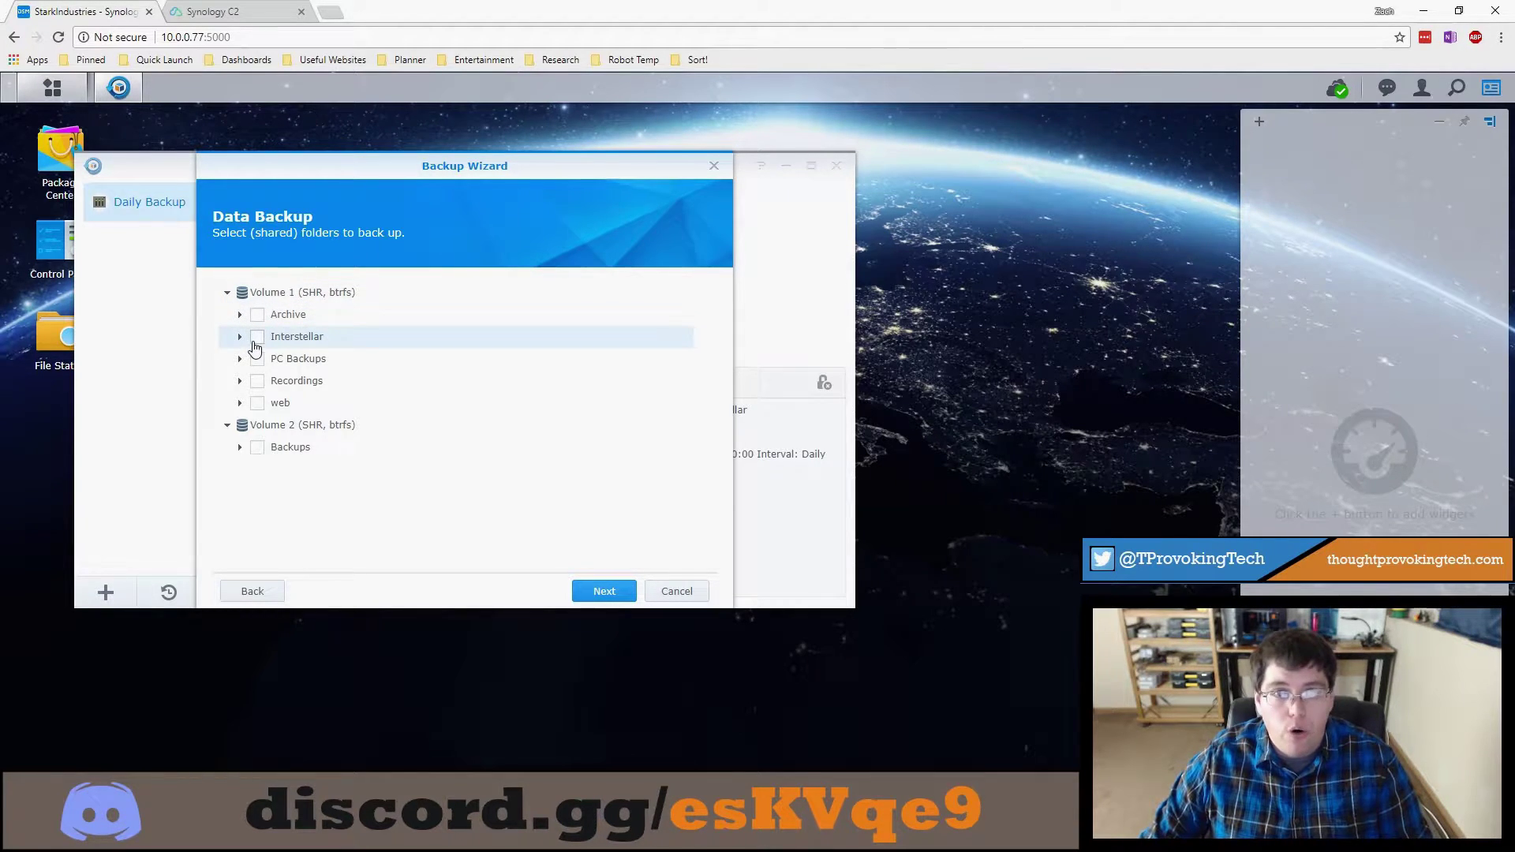
Step: Tick the Archive and Interstellar folders and review the application backup choices
left_click(257, 315)
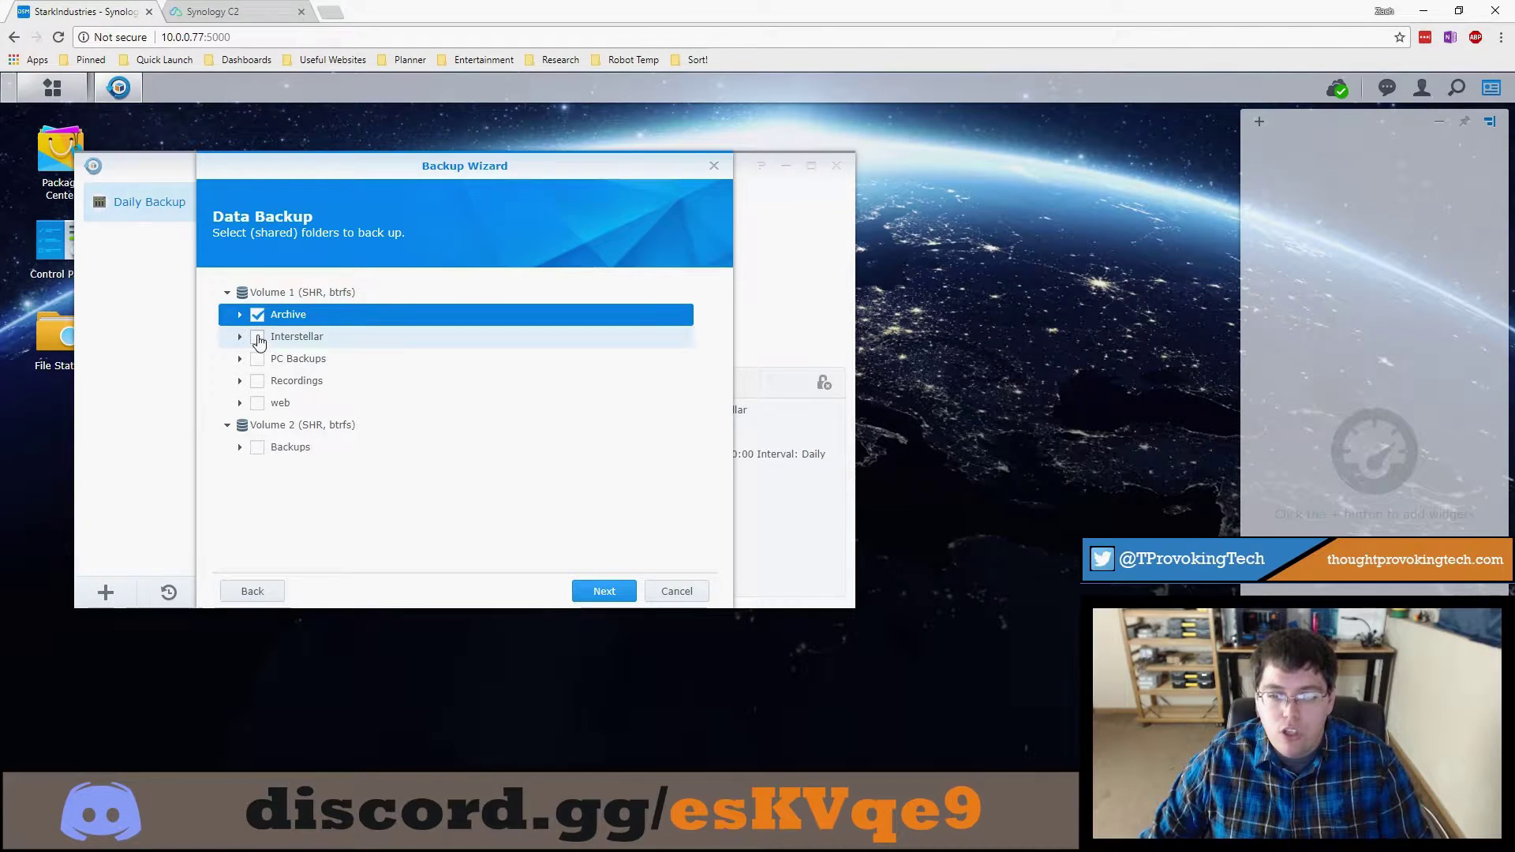
left_click(257, 338)
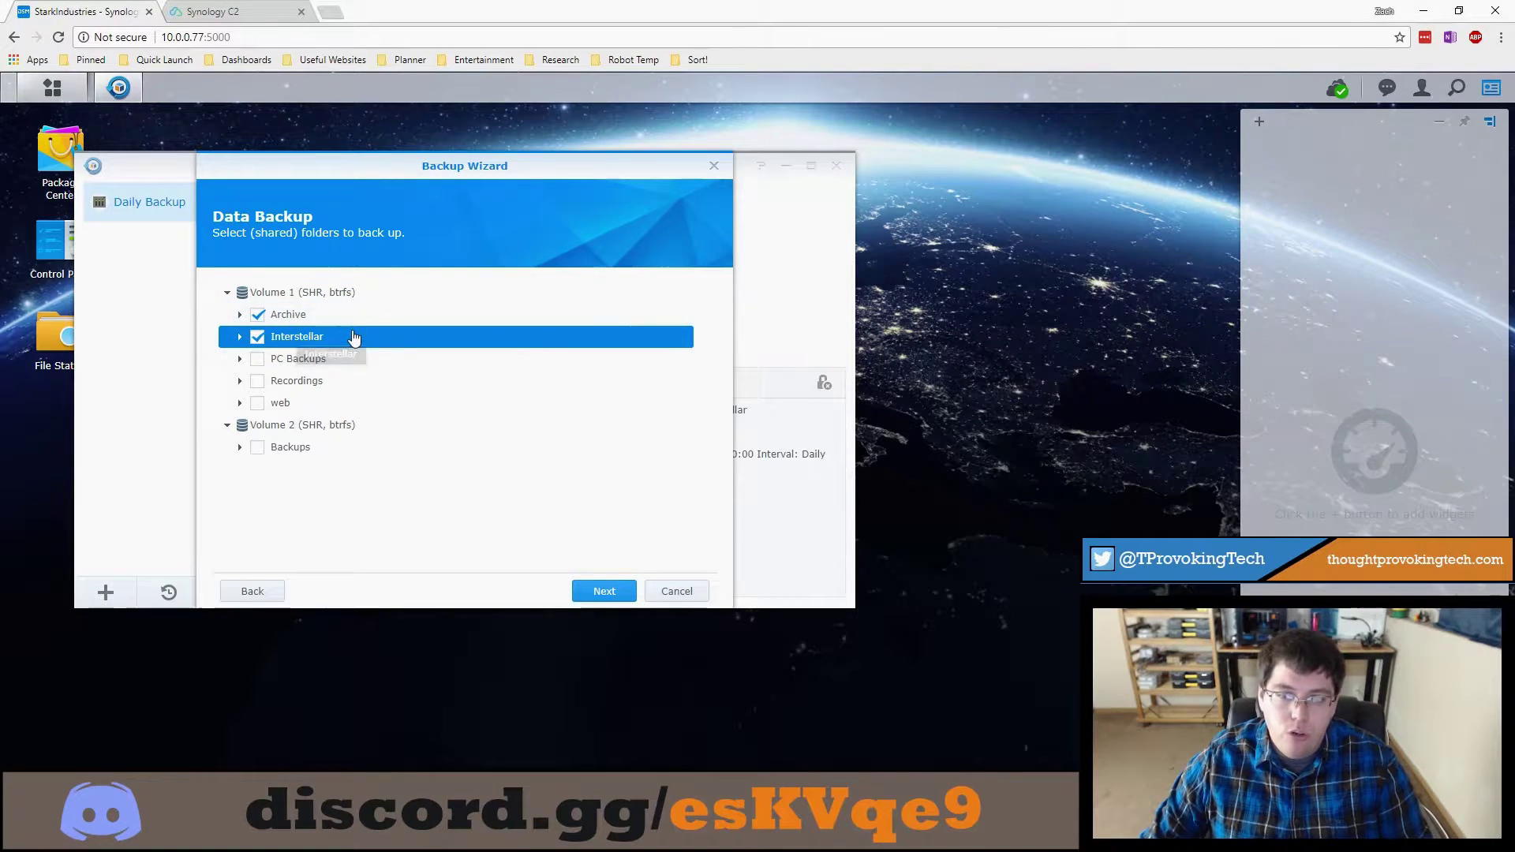
left_click(614, 601)
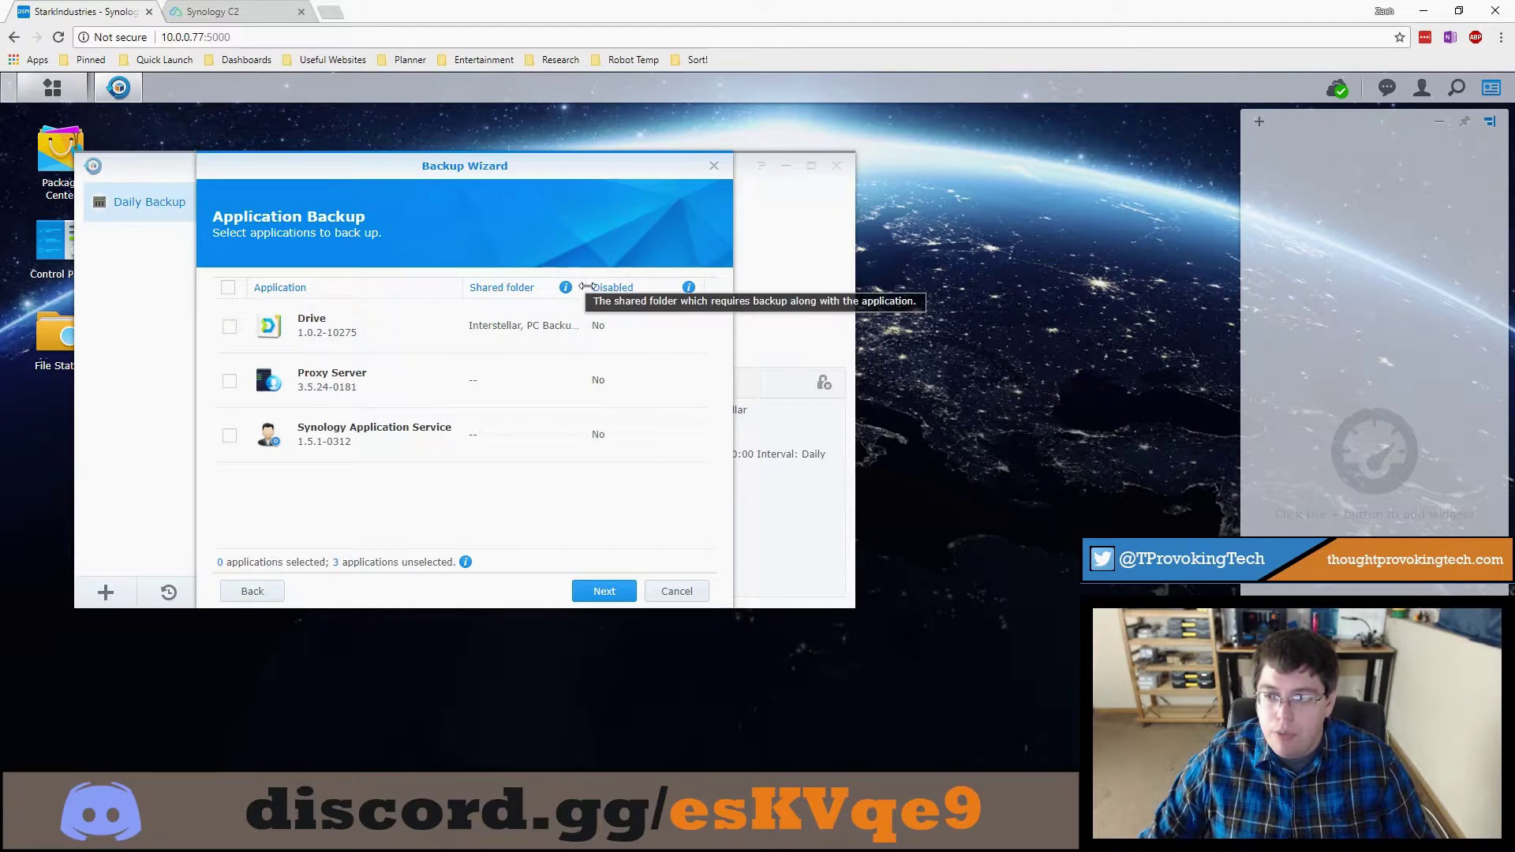
left_click_drag(585, 287, 608, 290)
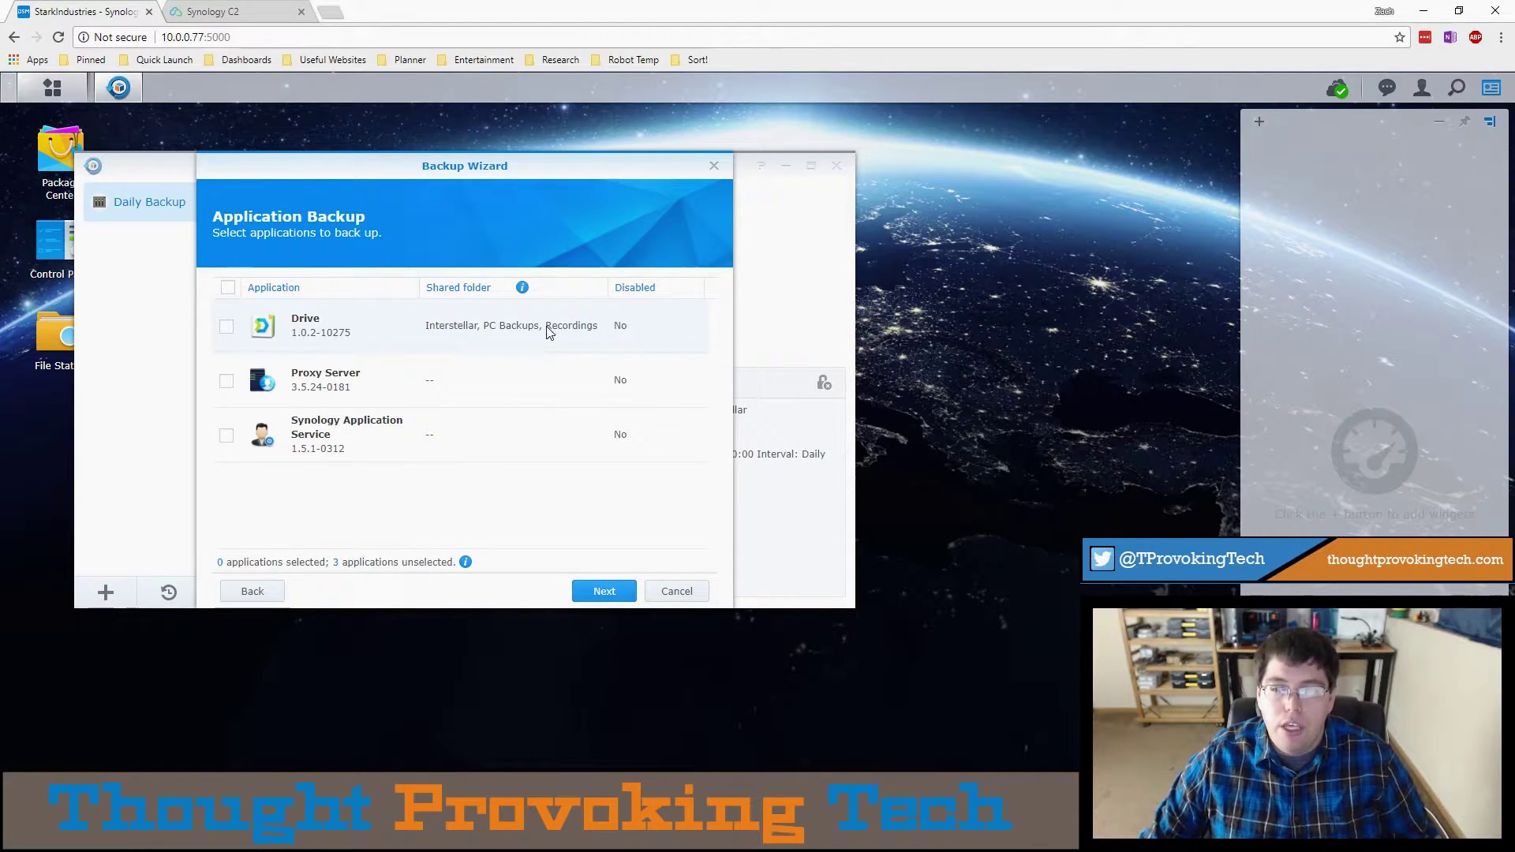
left_click(253, 592)
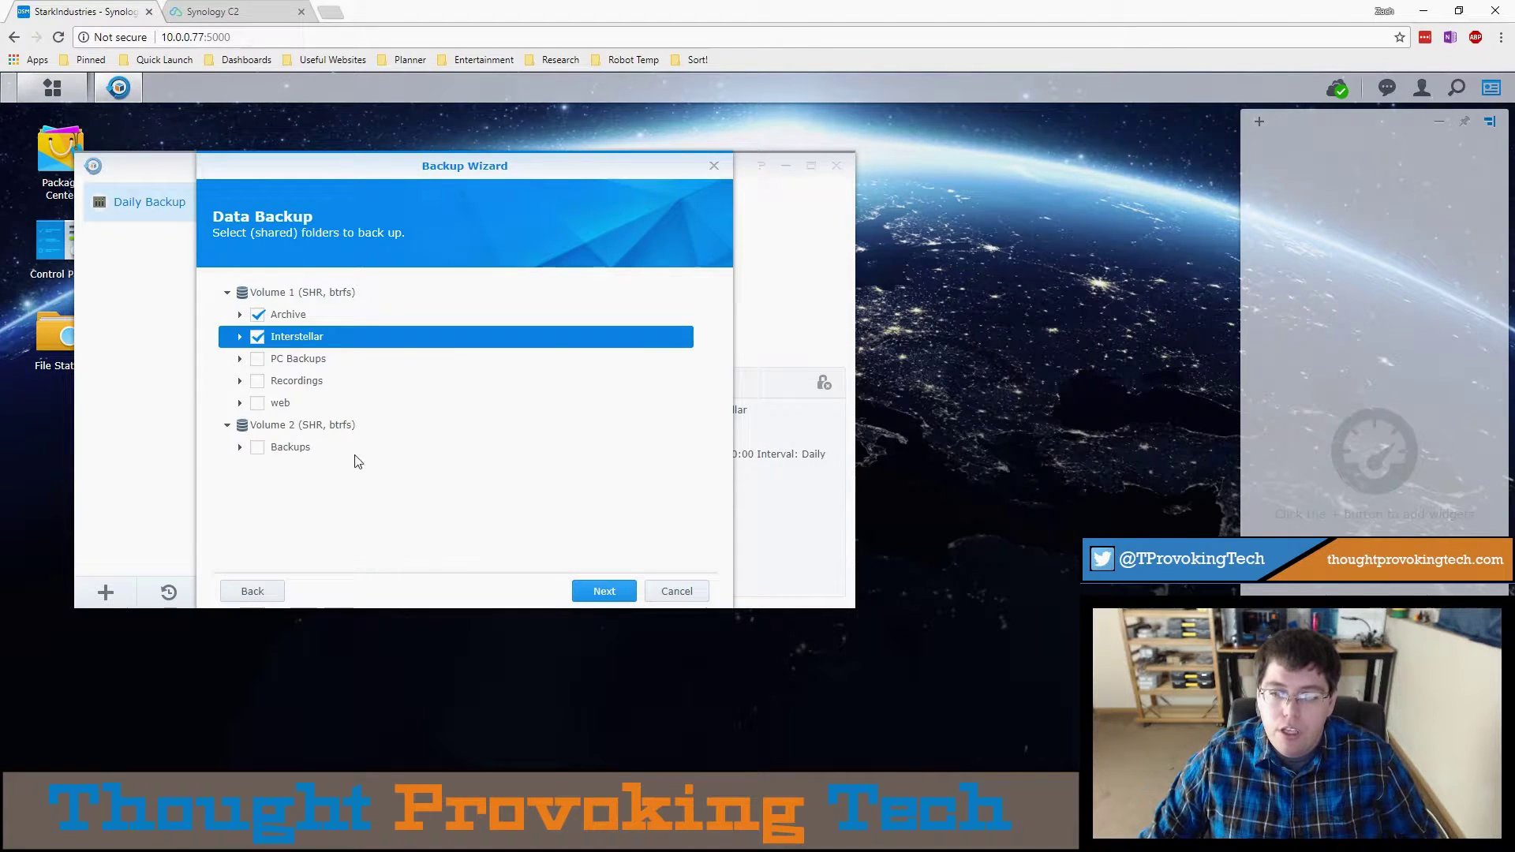
left_click(602, 591)
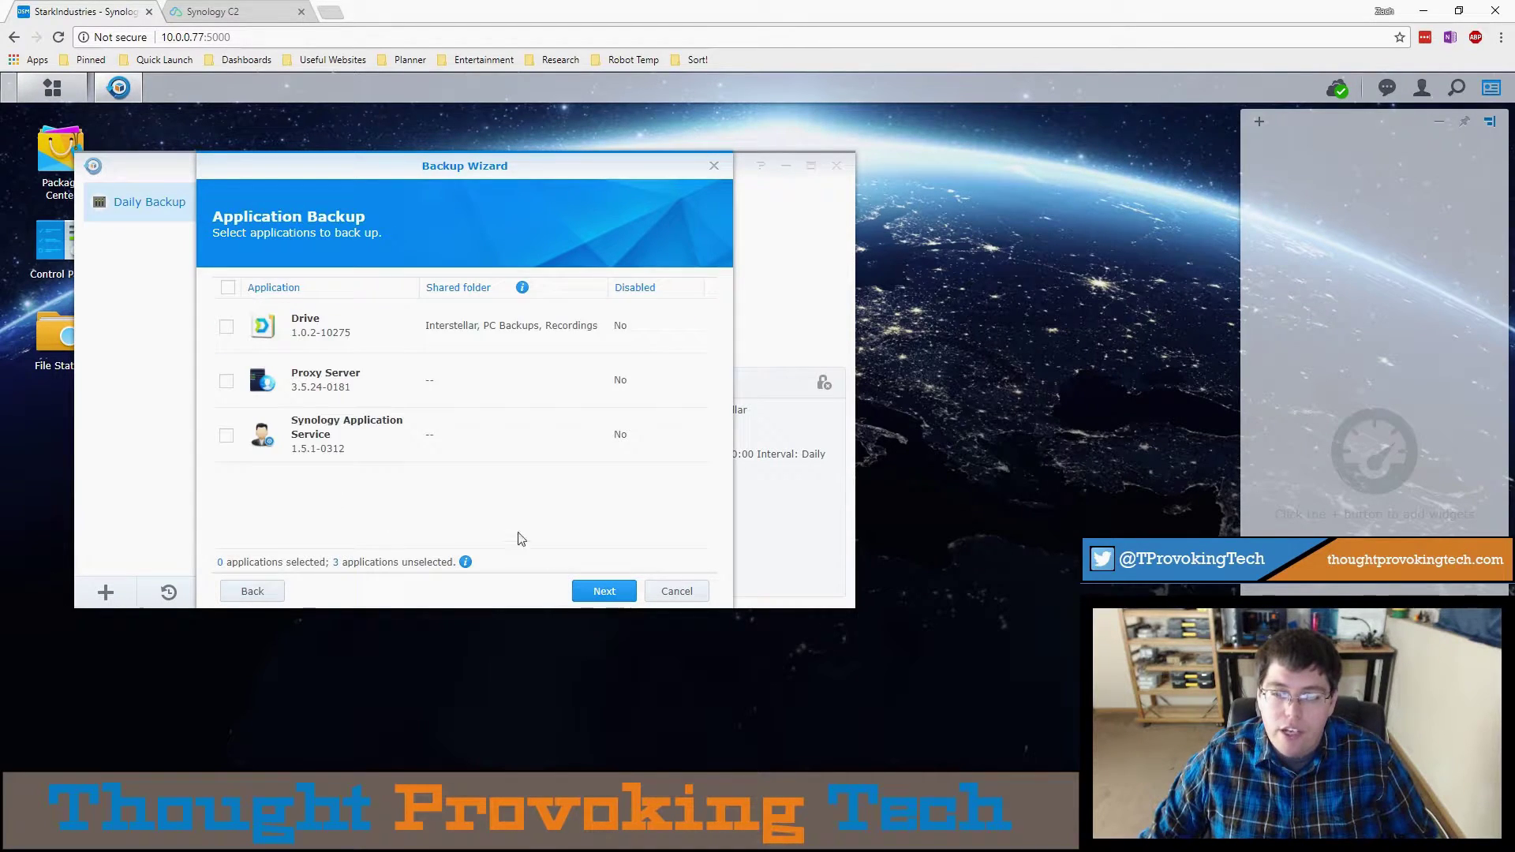
left_click(227, 327)
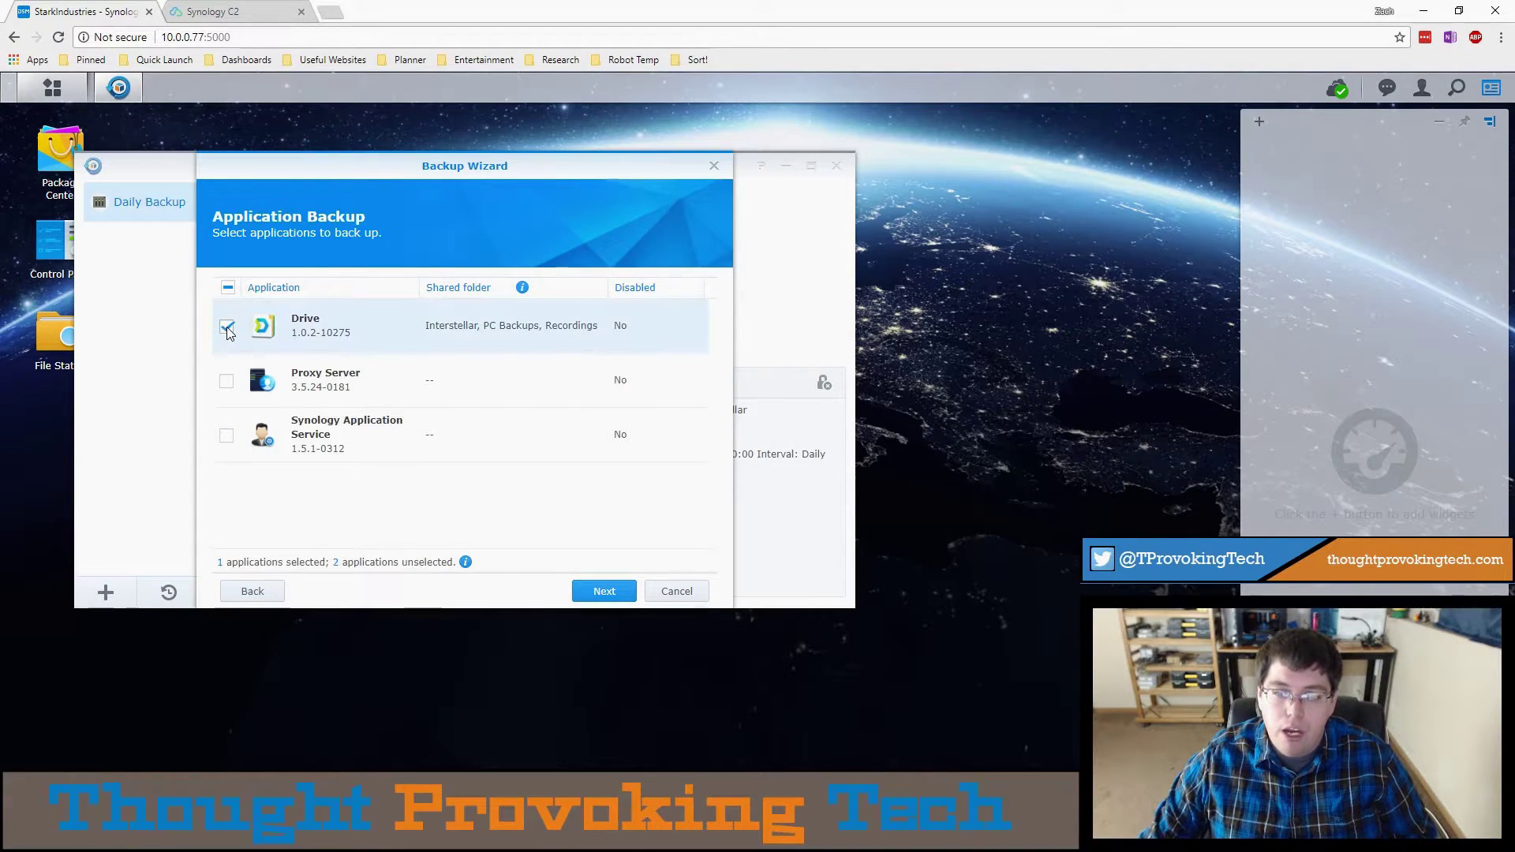
left_click(249, 592)
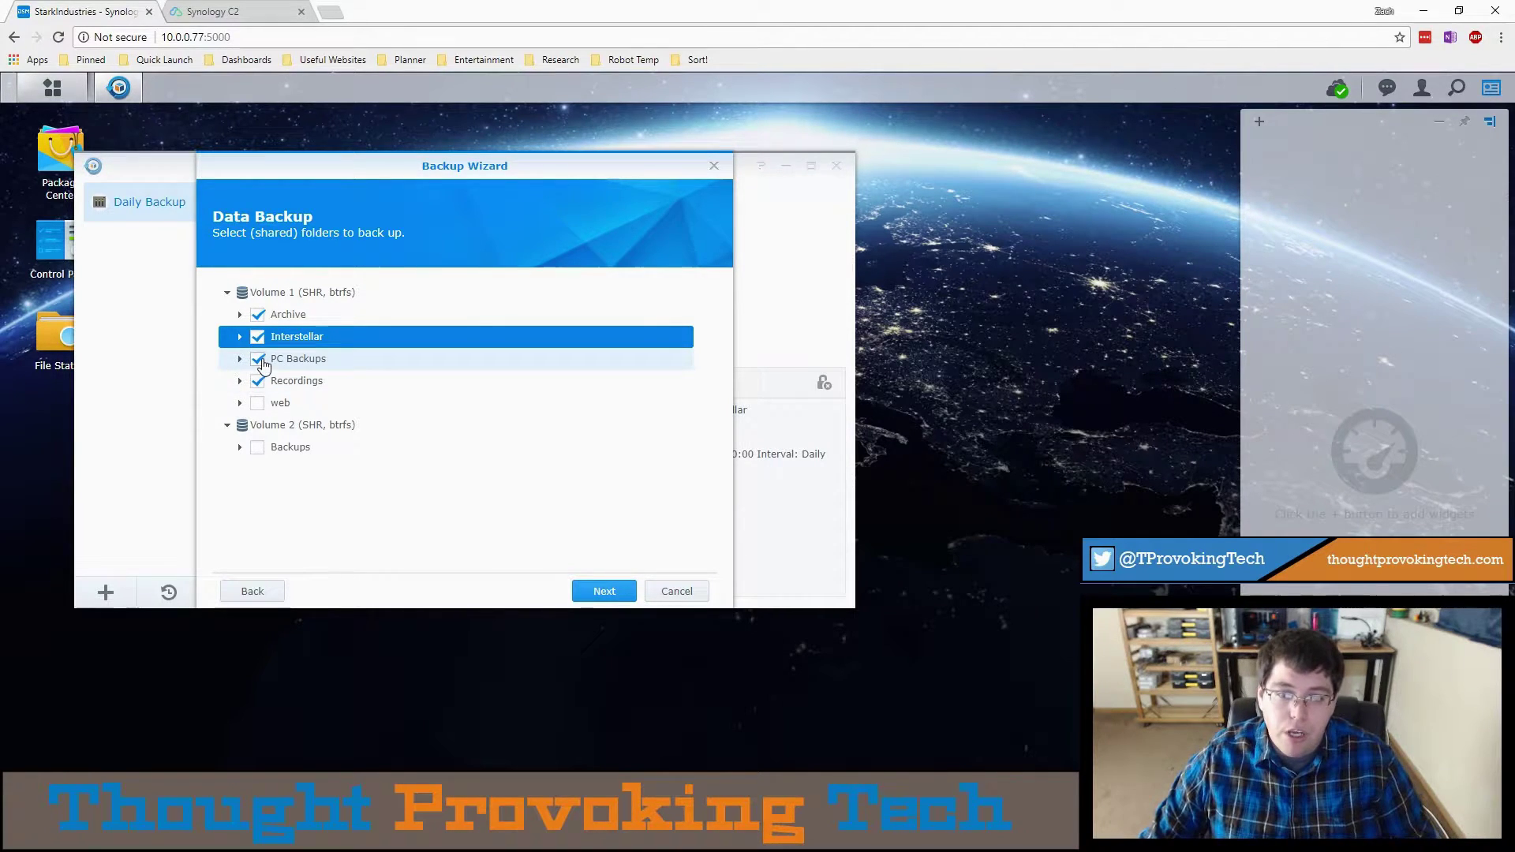
Step: Exclude PC Backups and Recordings from the folder list and advance past folder selection
left_click(258, 359)
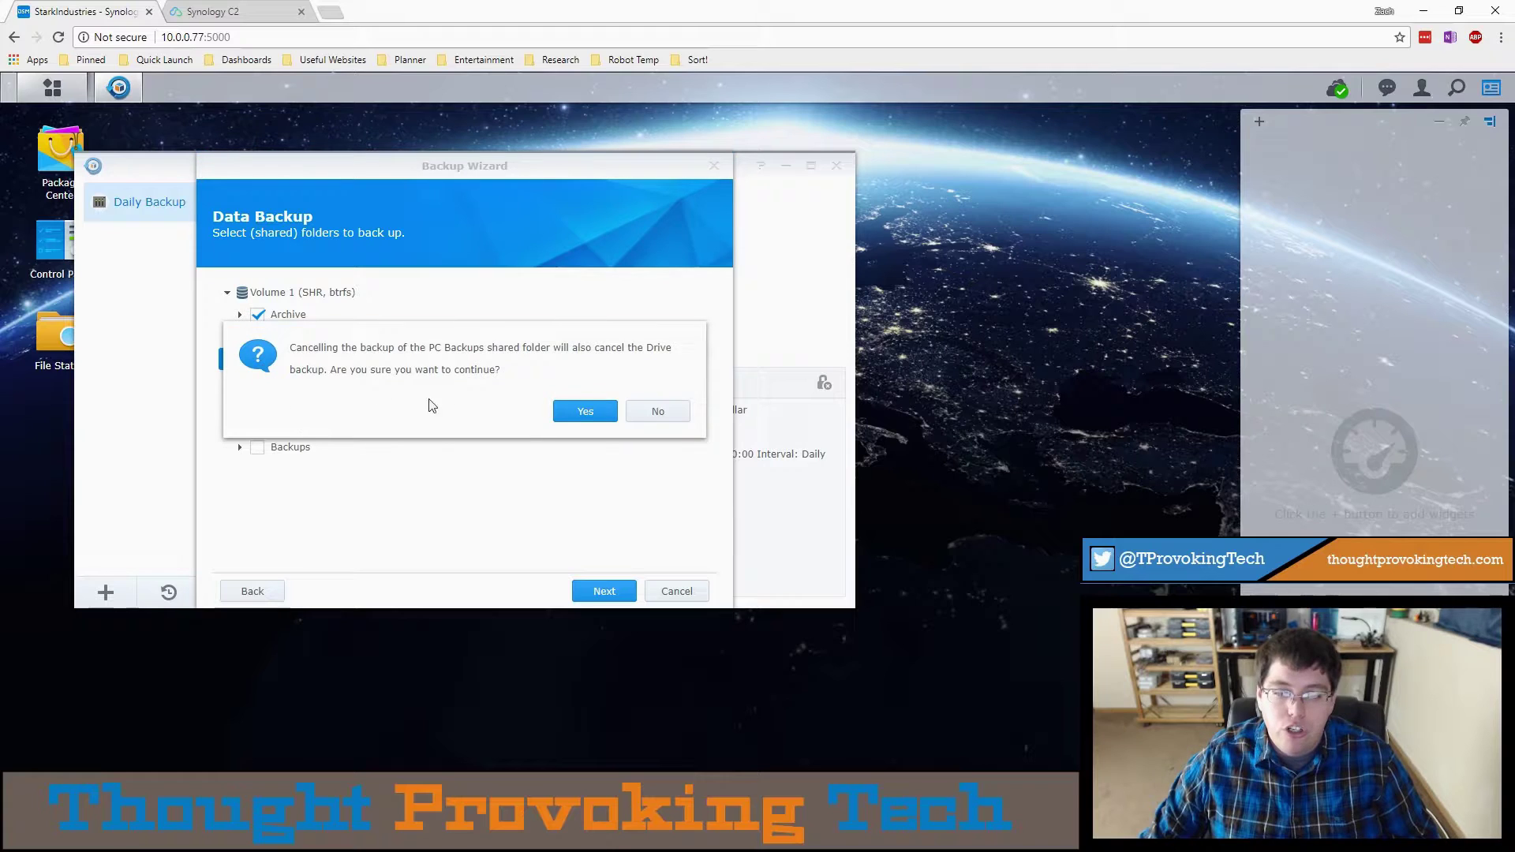
left_click(584, 411)
left_click(260, 382)
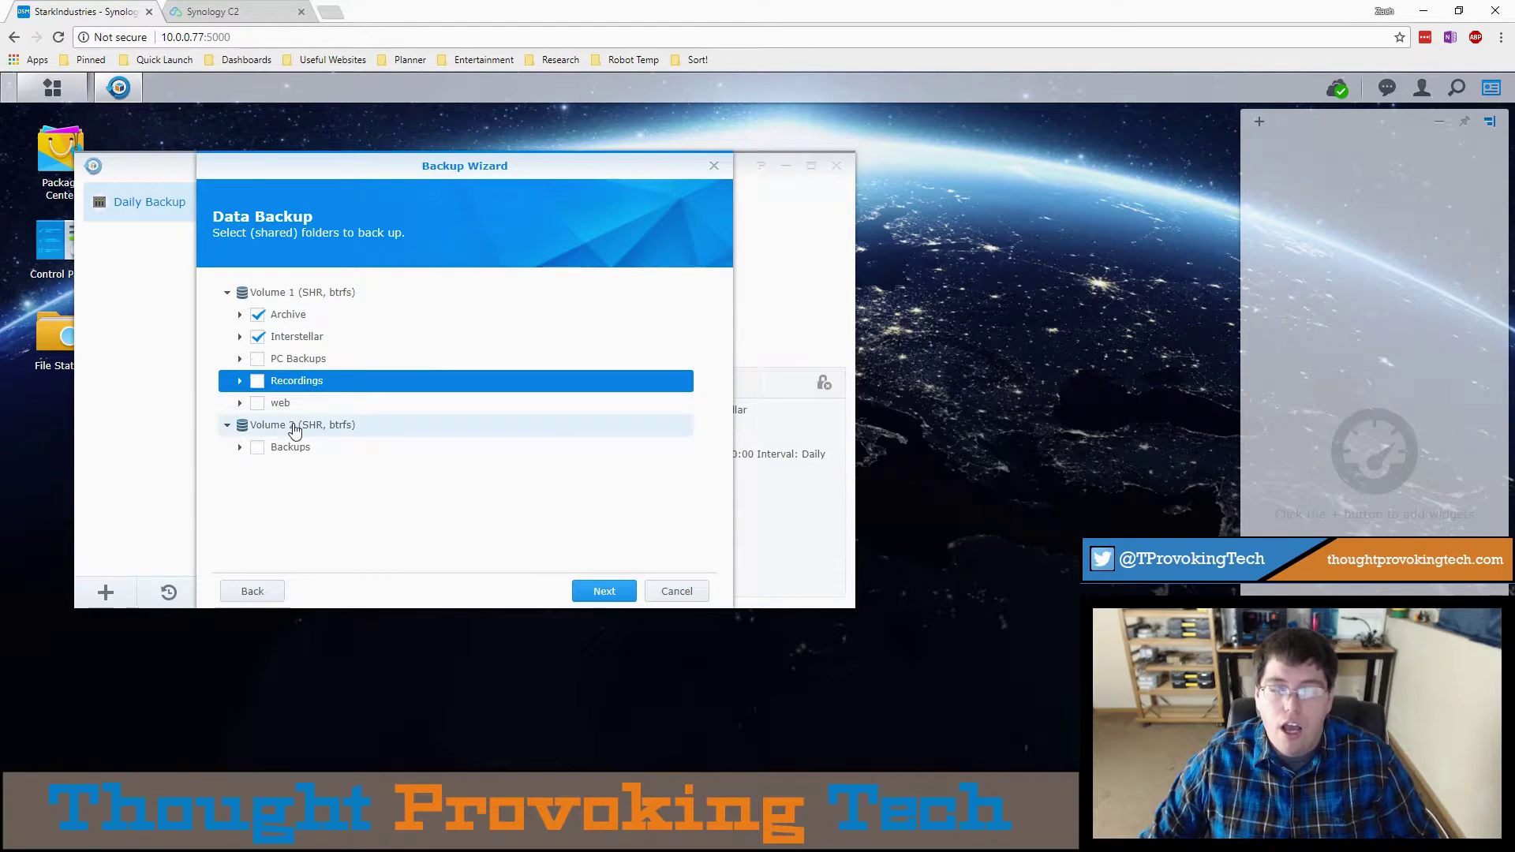
left_click(601, 592)
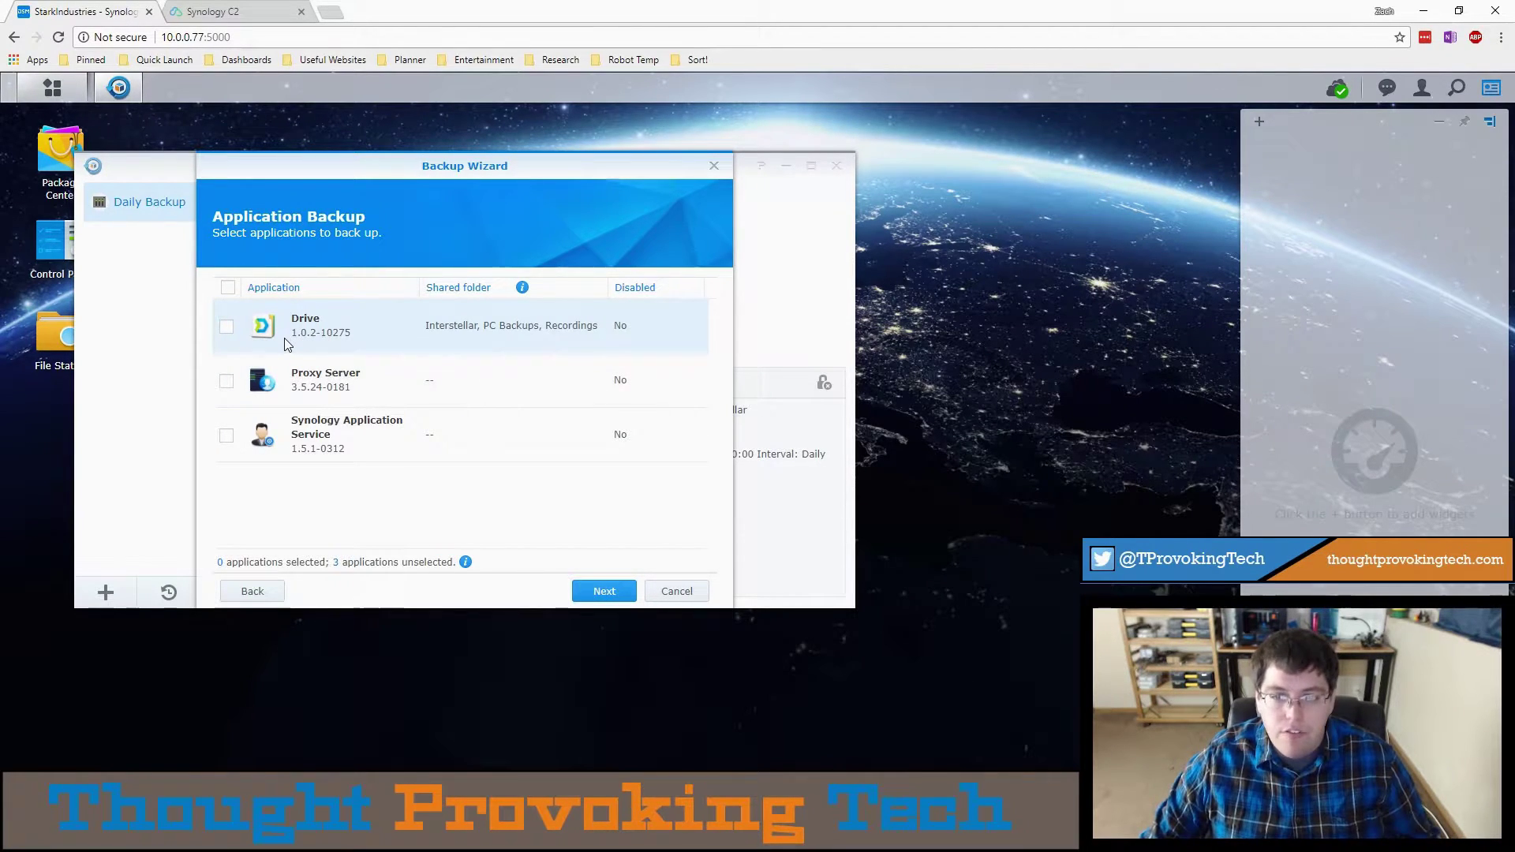
left_click(257, 592)
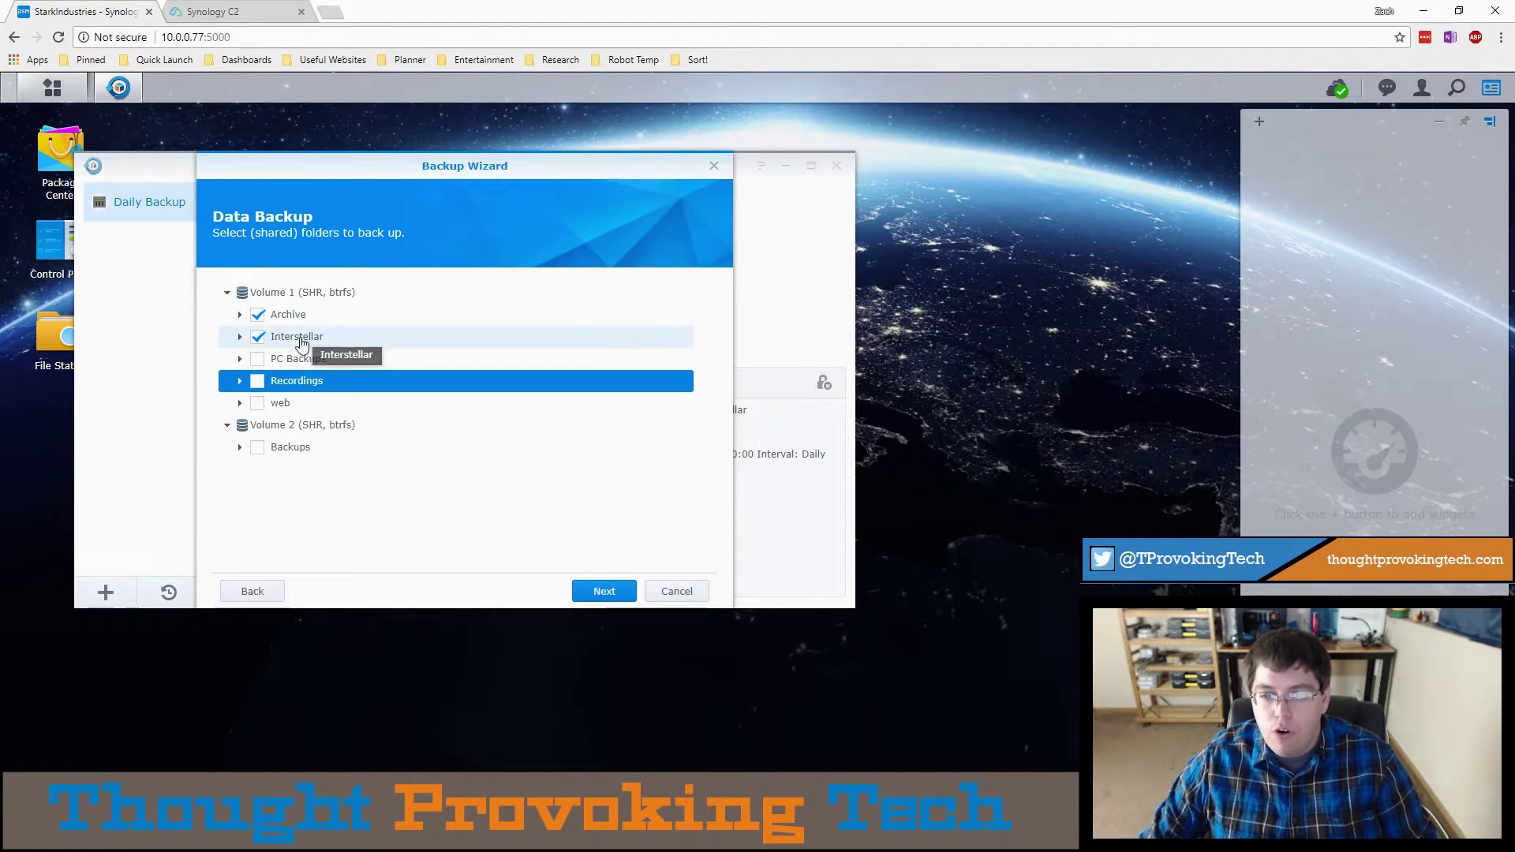
left_click(603, 591)
Step: Name the backup task 'Daily Offsite Backup' in Backup Settings
left_click(604, 591)
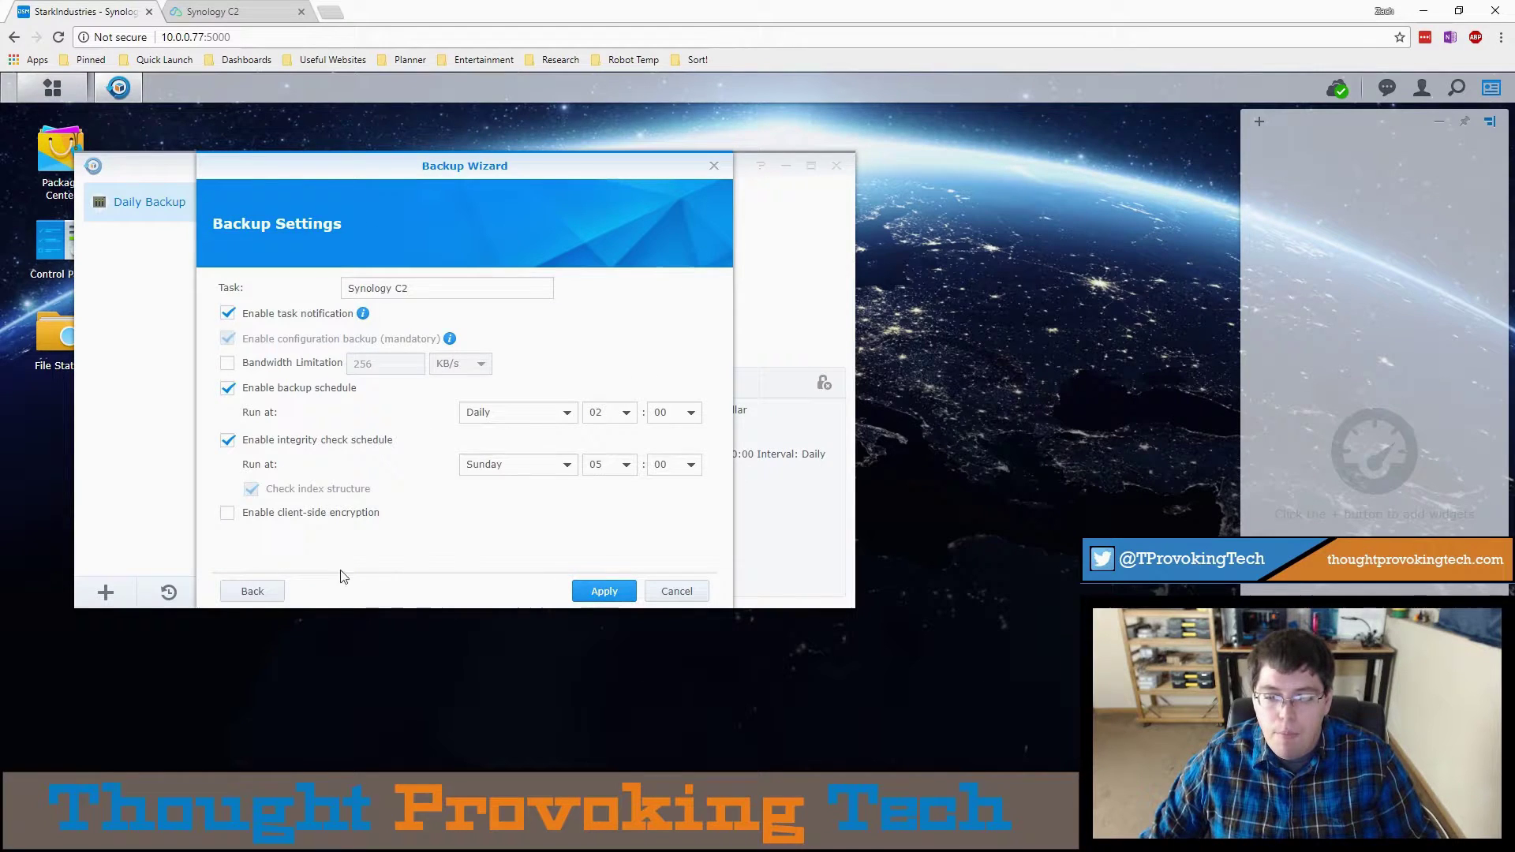
left_click(252, 591)
left_click(604, 591)
left_click(288, 296)
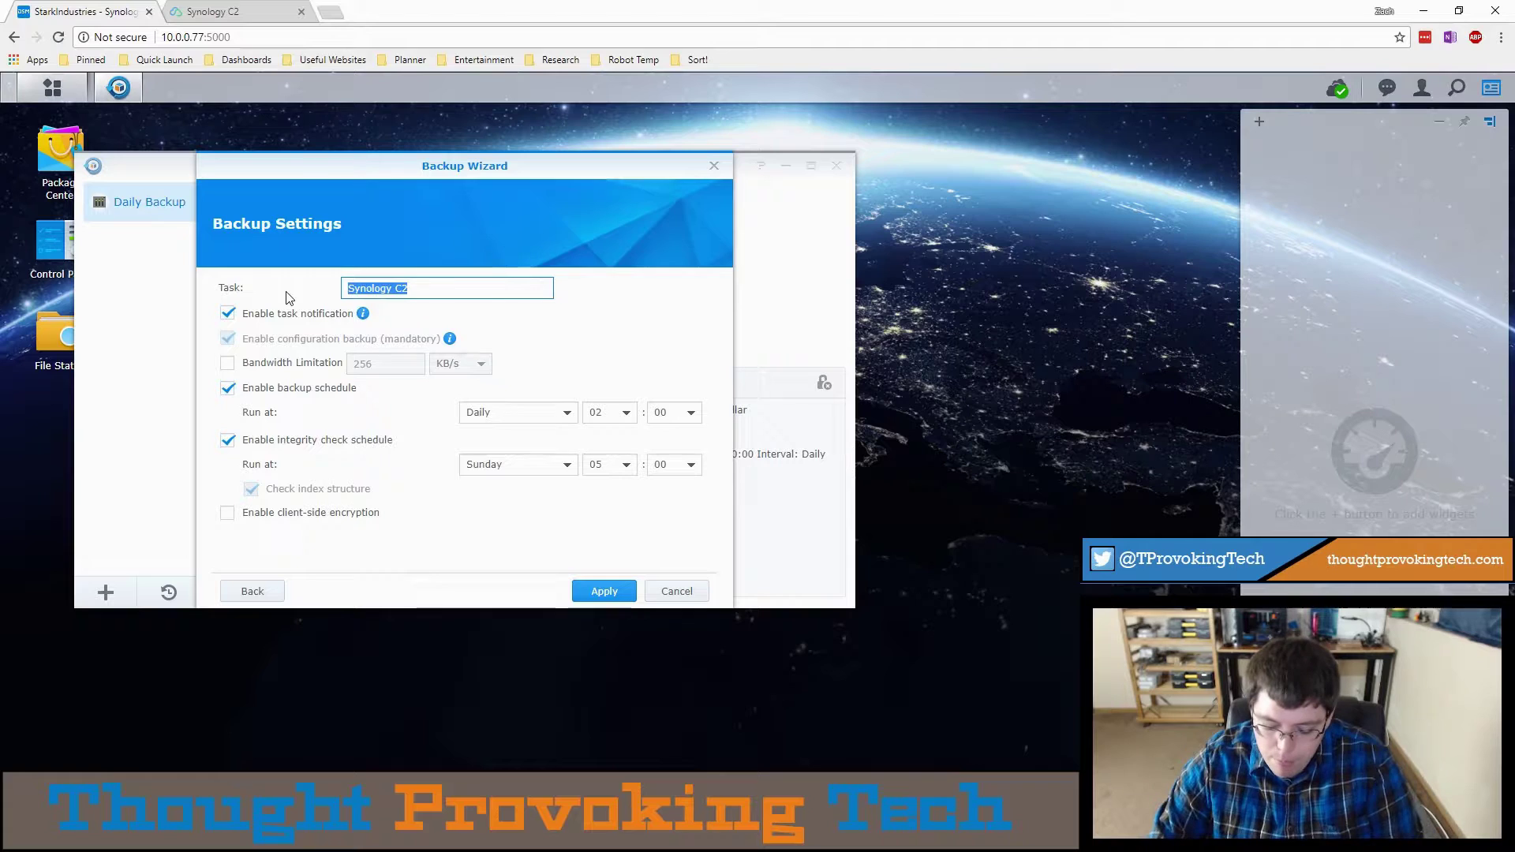
type("Daily ")
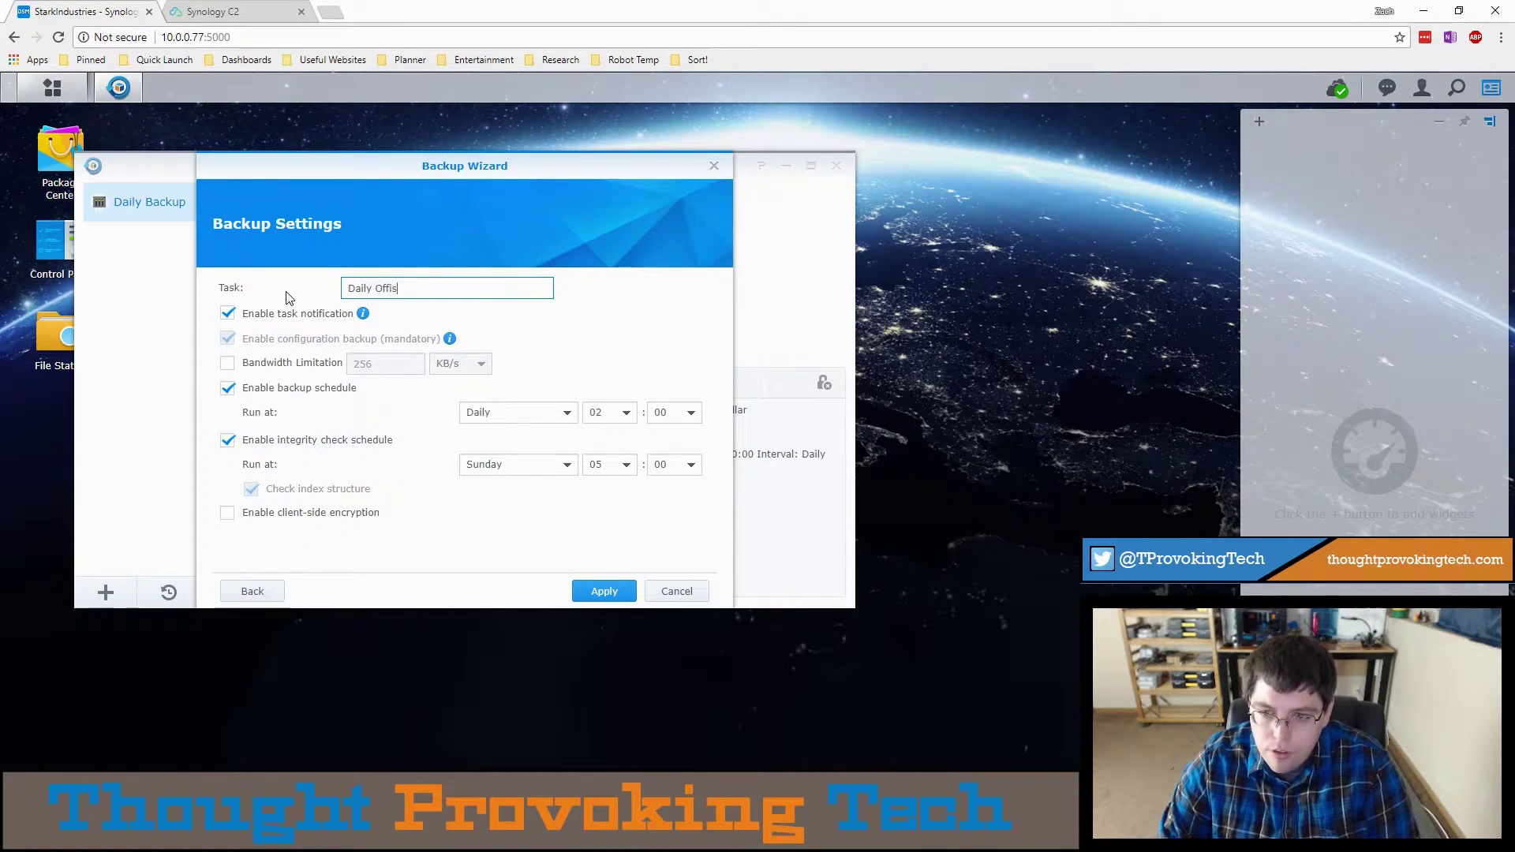
type("Offsite Backup")
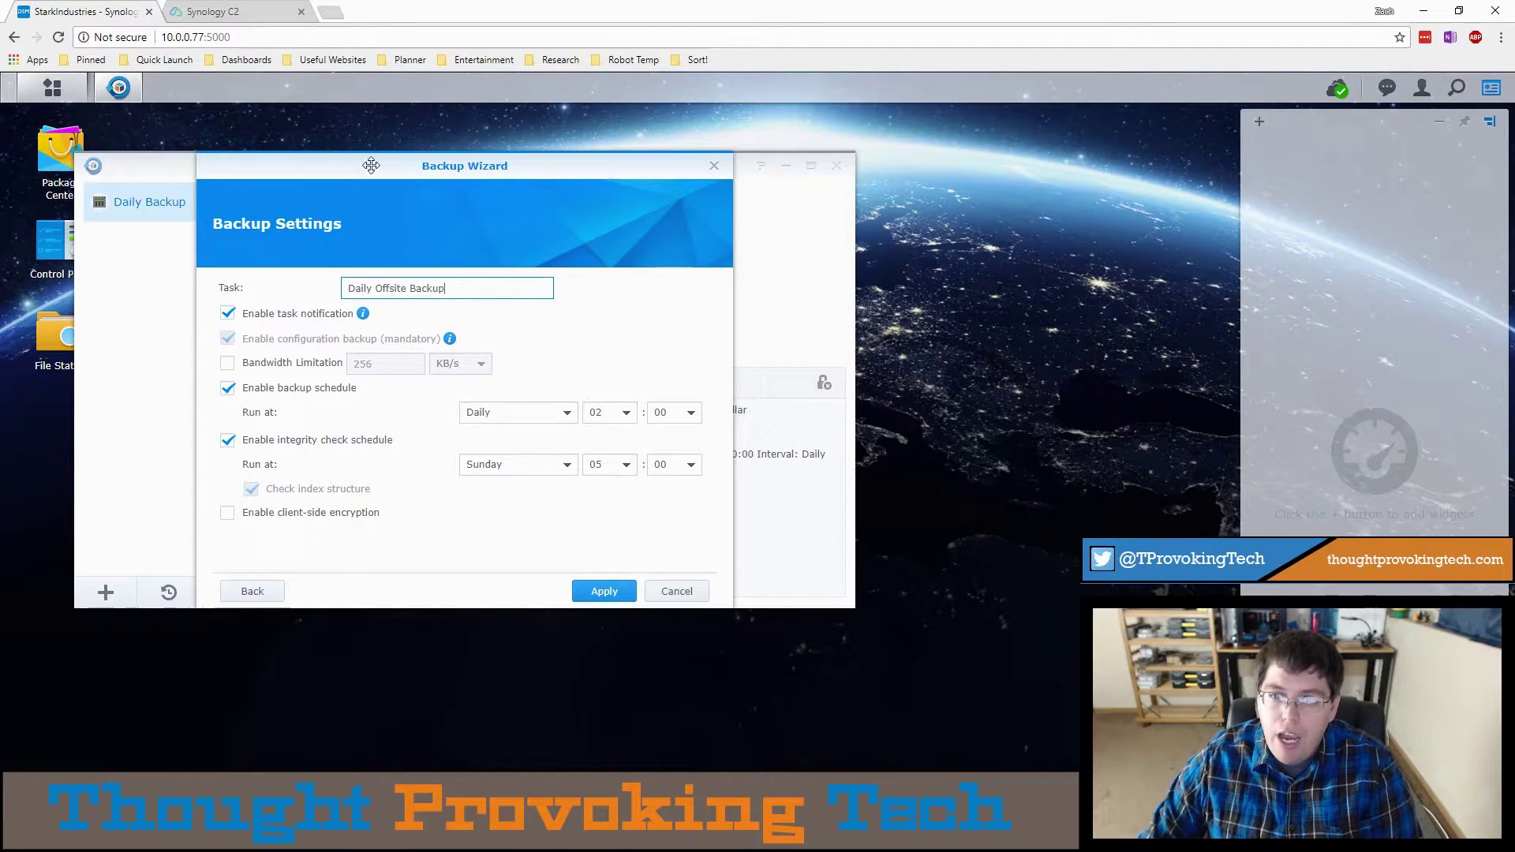
left_click_drag(340, 201, 468, 210)
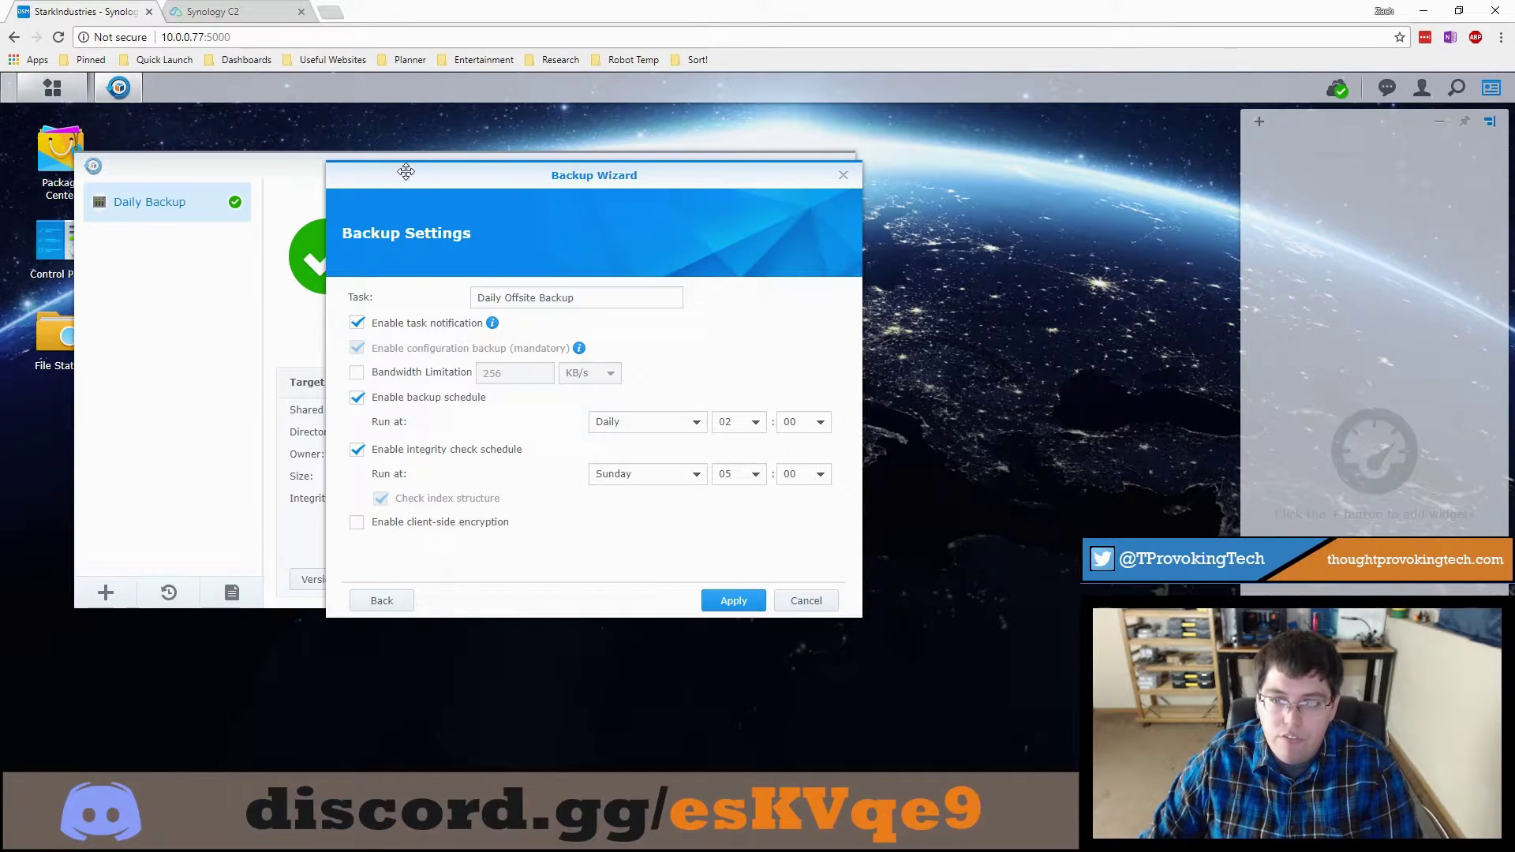
left_click_drag(407, 172, 283, 151)
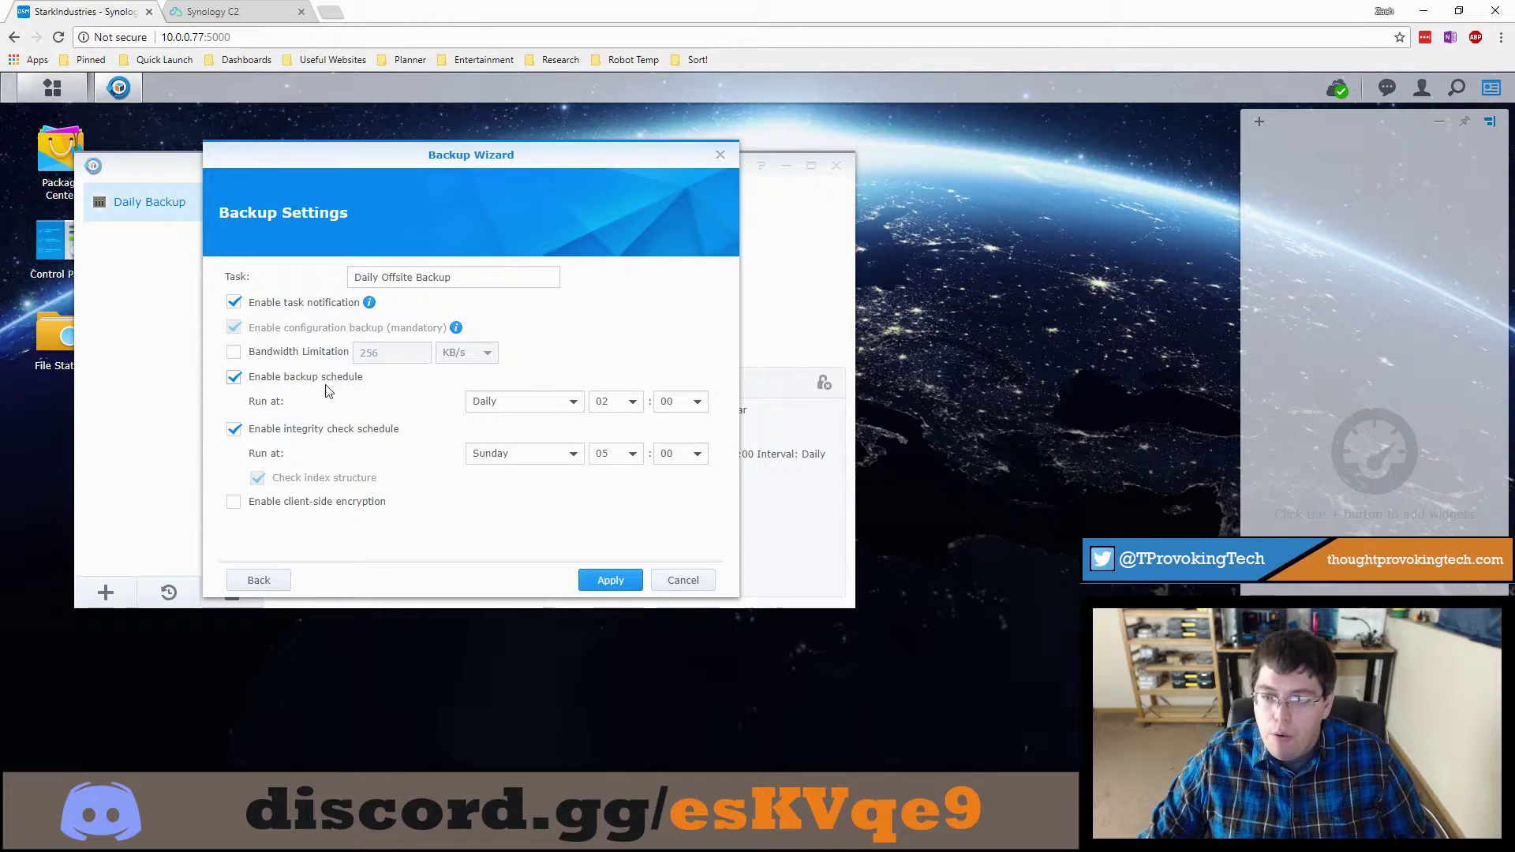
Step: Try toggling individual days in the backup Run at day list
left_click(490, 409)
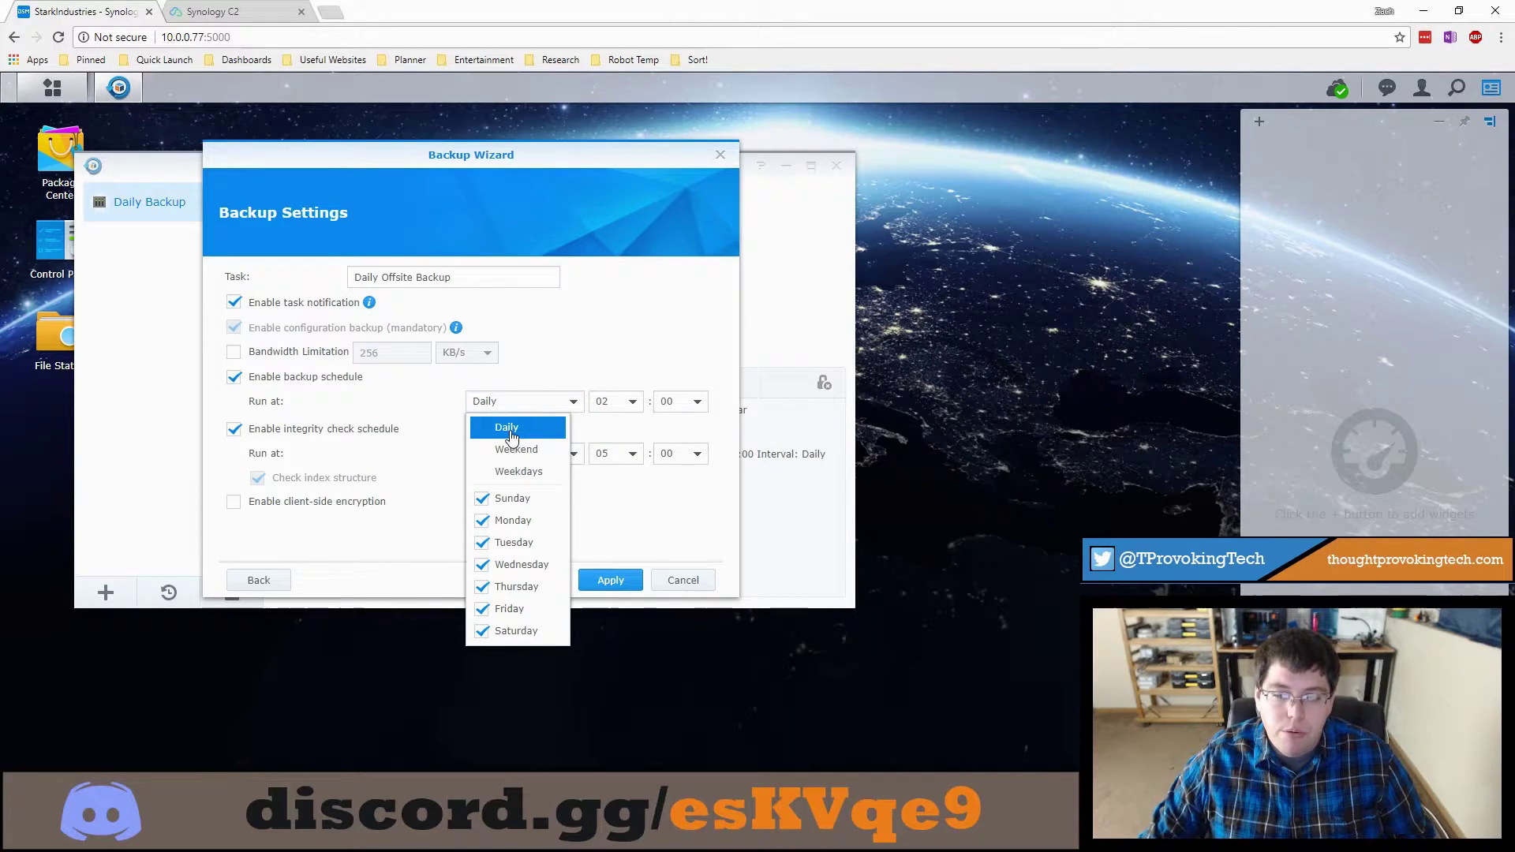
left_click(481, 498)
left_click(482, 520)
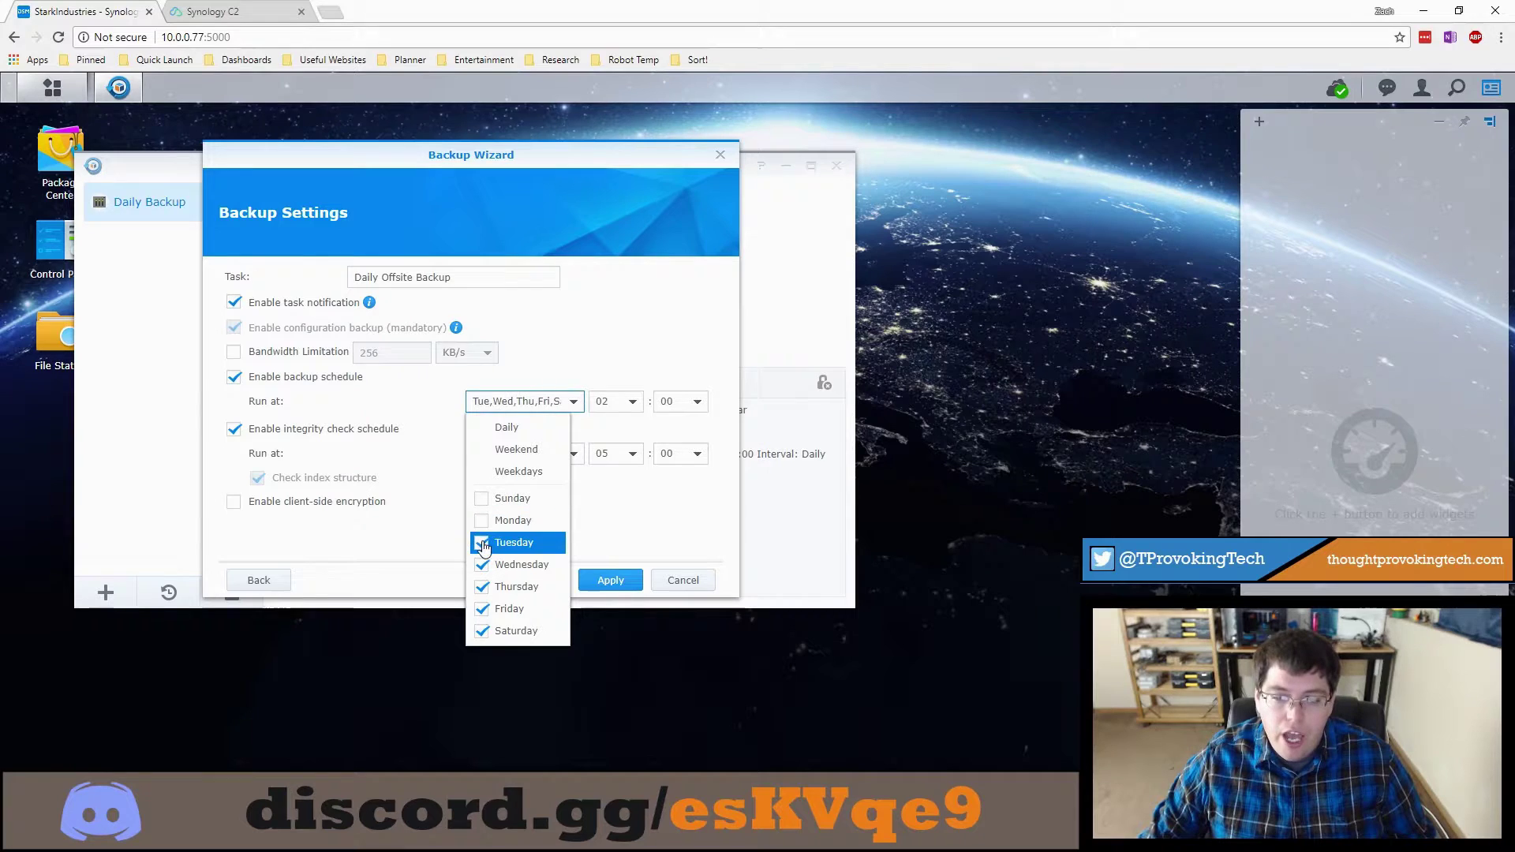
left_click(481, 542)
left_click(481, 565)
left_click(482, 586)
left_click(482, 630)
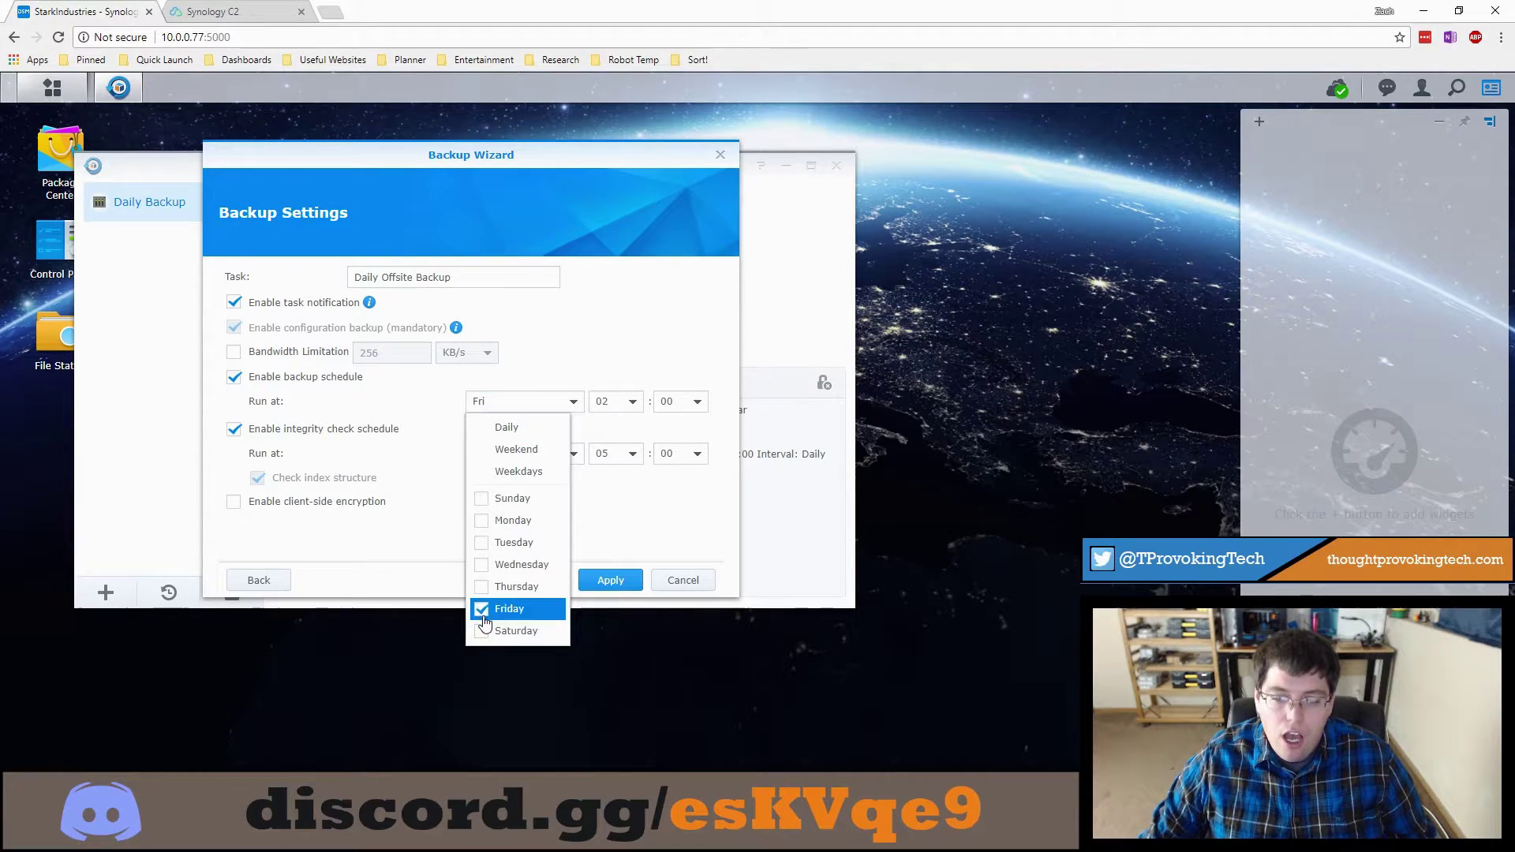
left_click(482, 609)
left_click(483, 588)
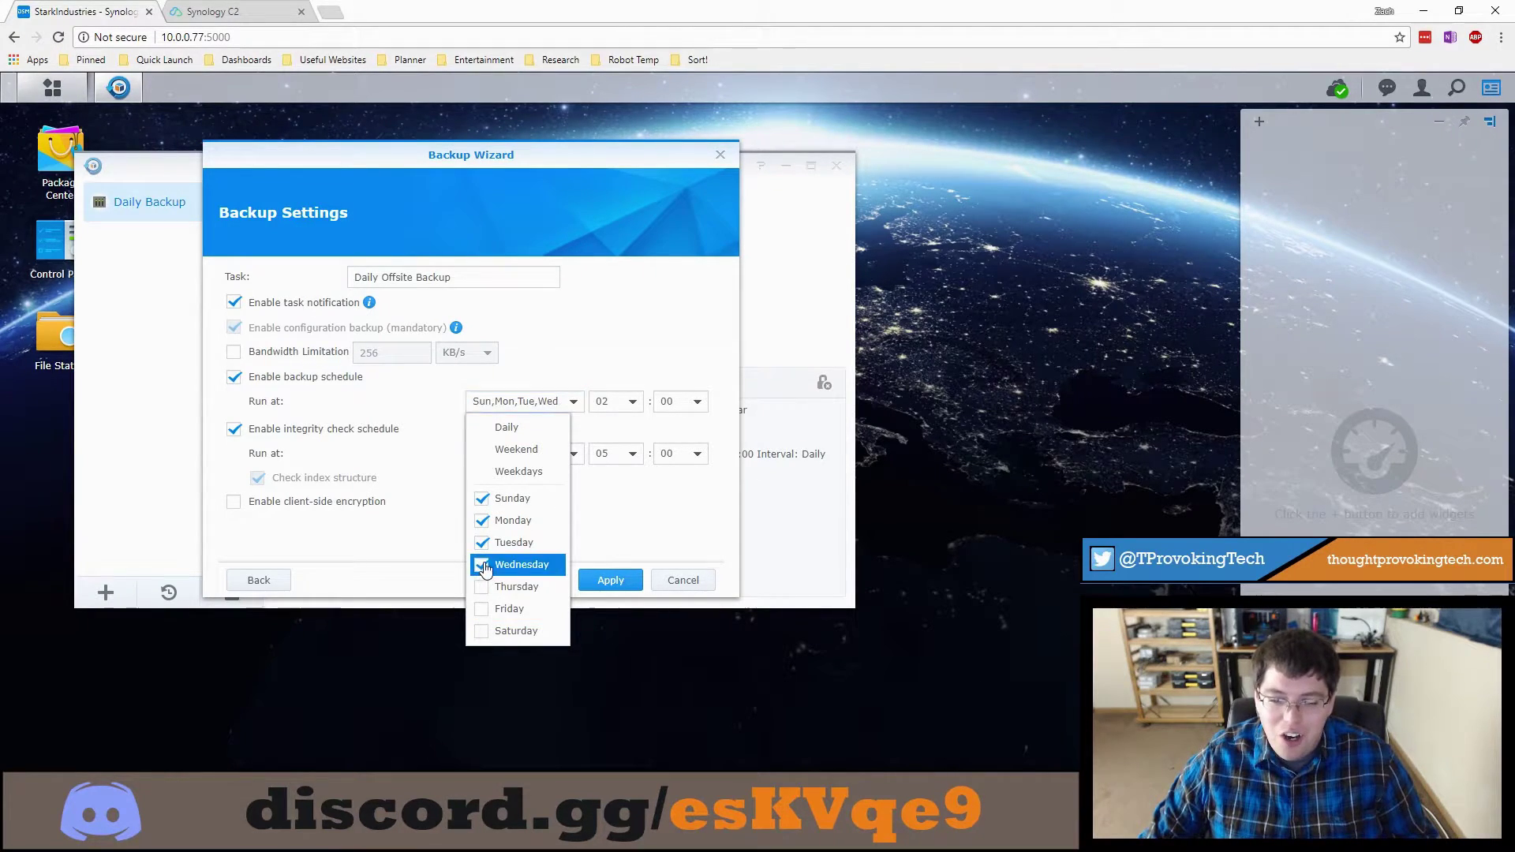
left_click(483, 564)
left_click(483, 520)
left_click(485, 544)
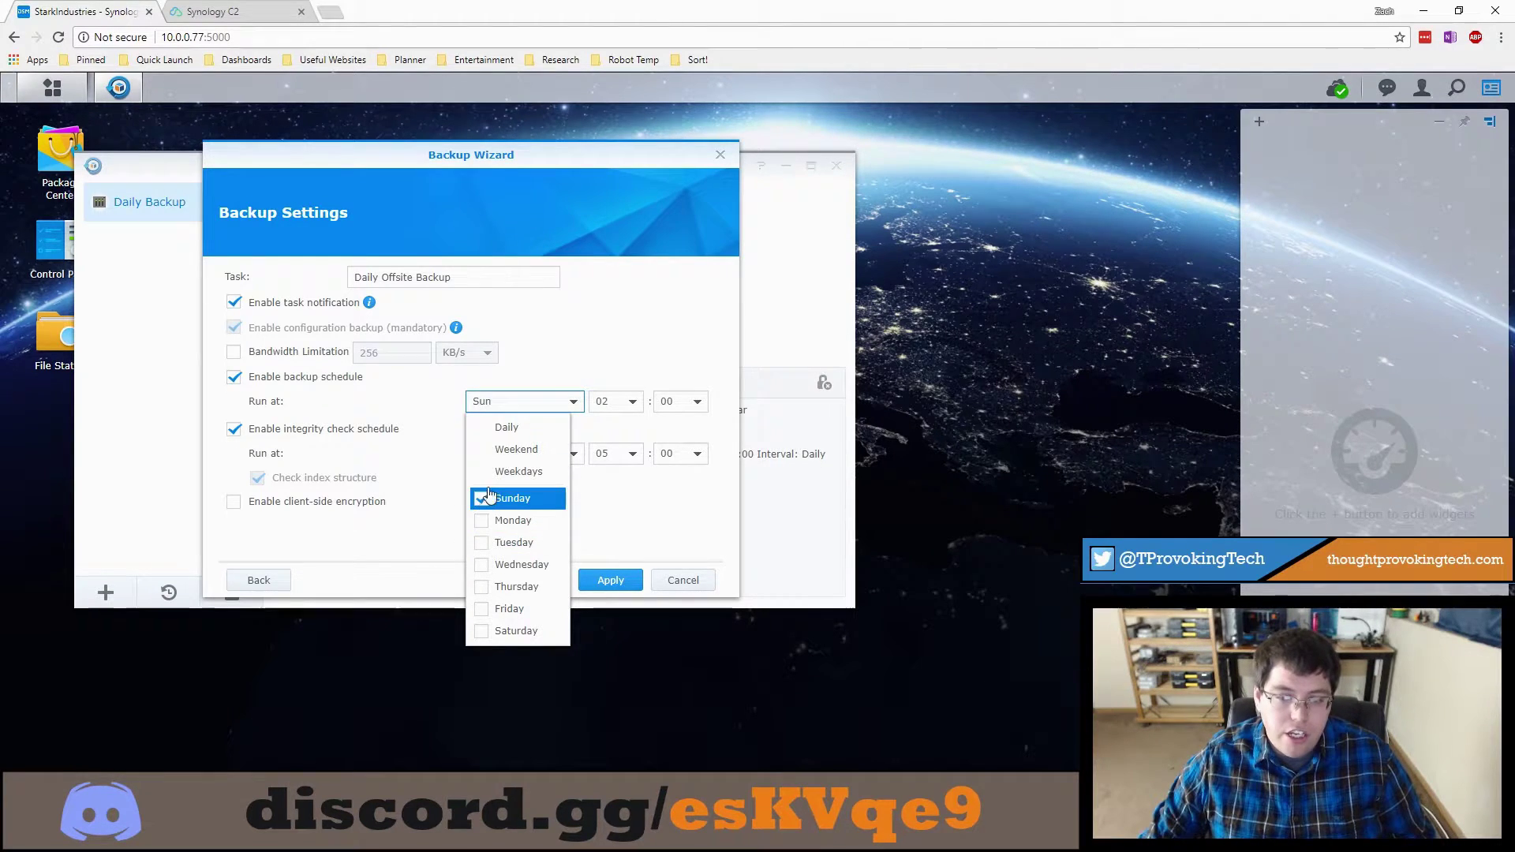
Step: Try the weekday and weekend presets, then settle on running the backup every day
left_click(517, 473)
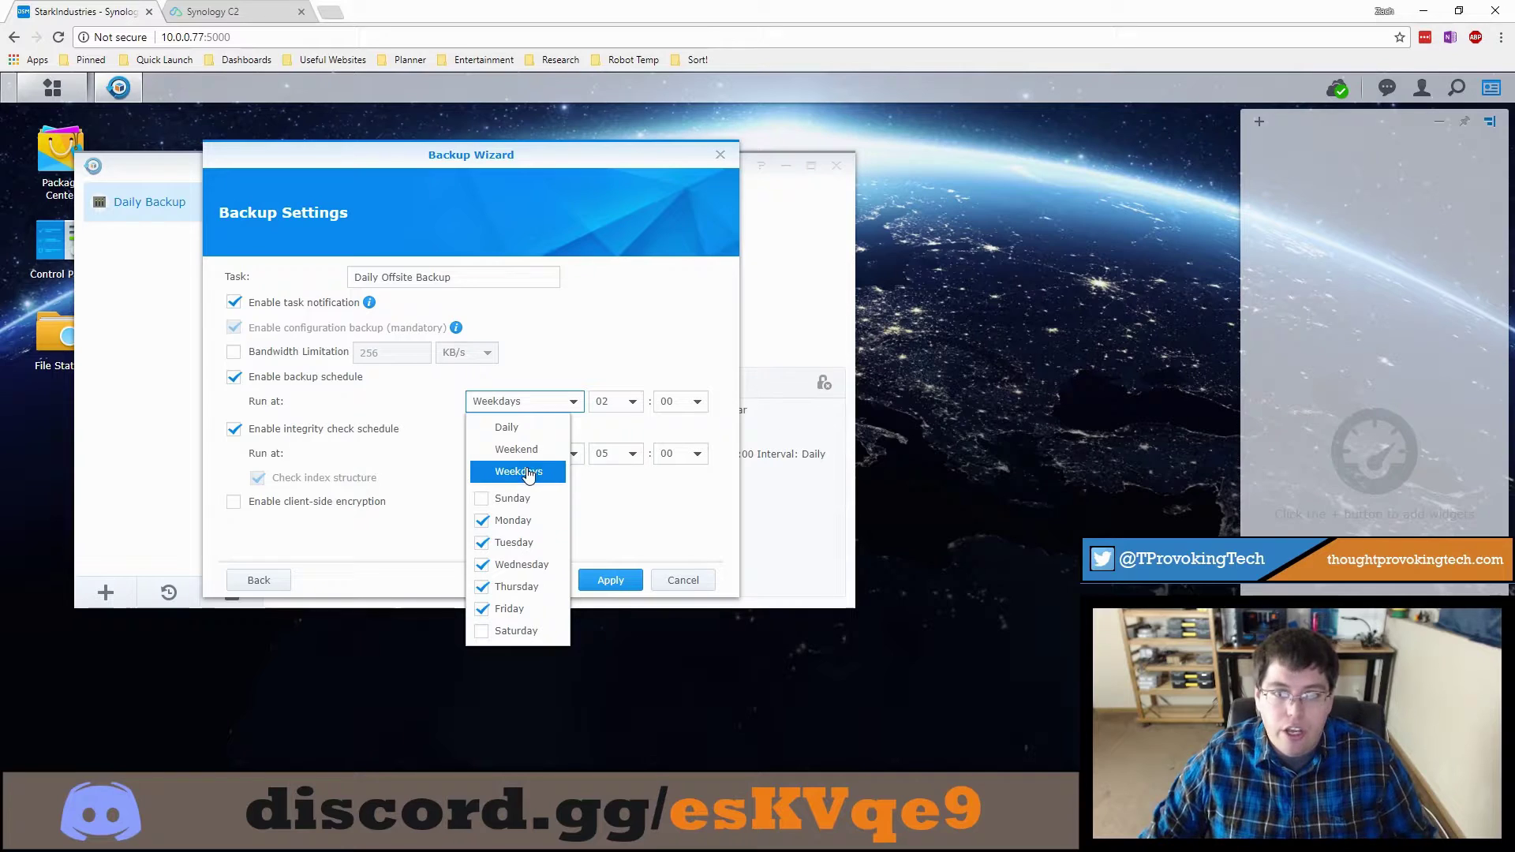
left_click(527, 458)
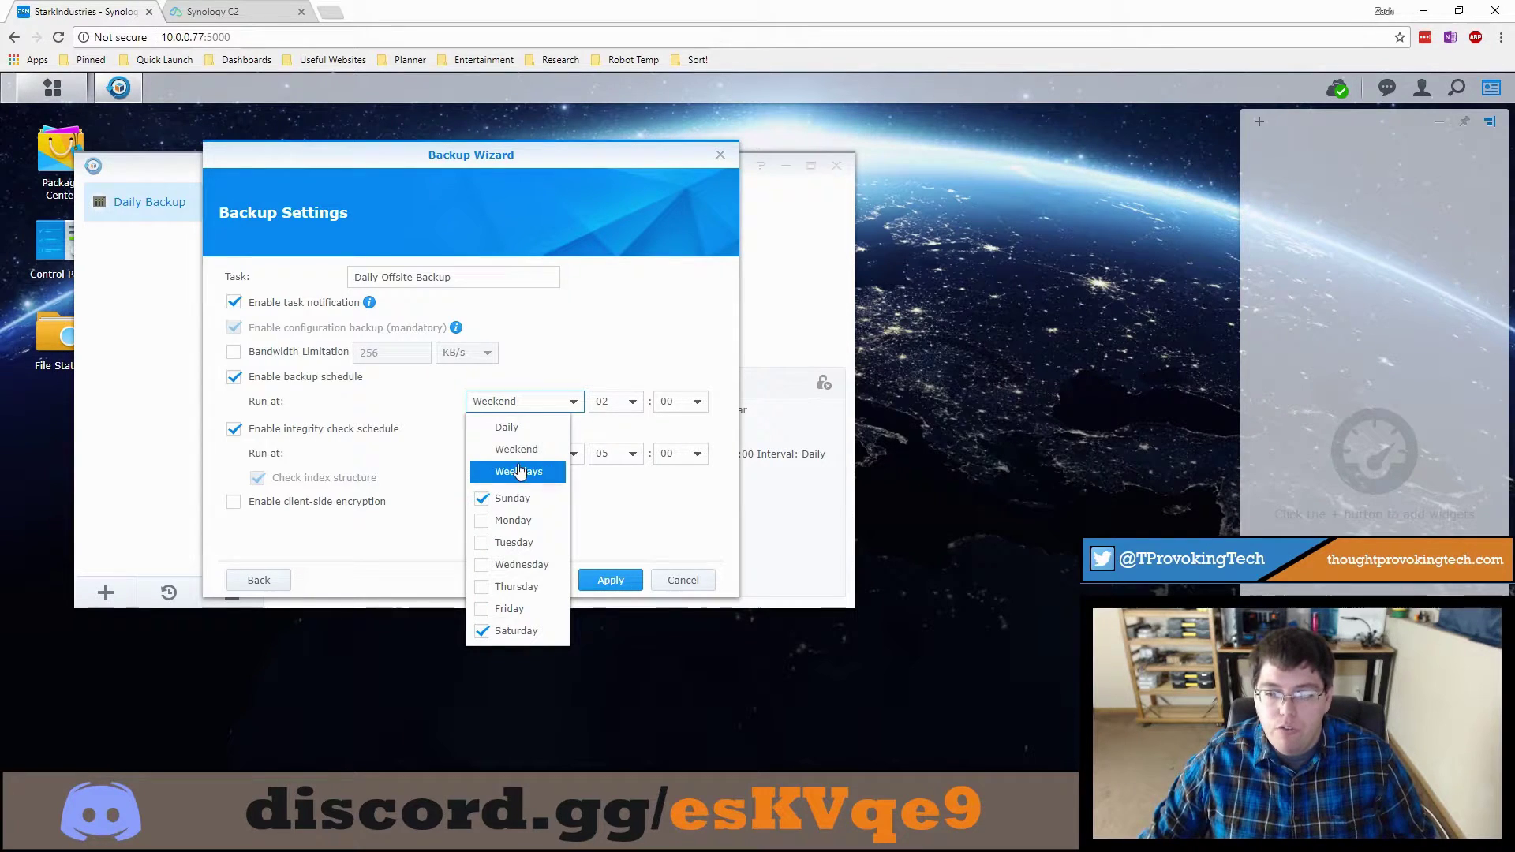
left_click(516, 433)
left_click(483, 500)
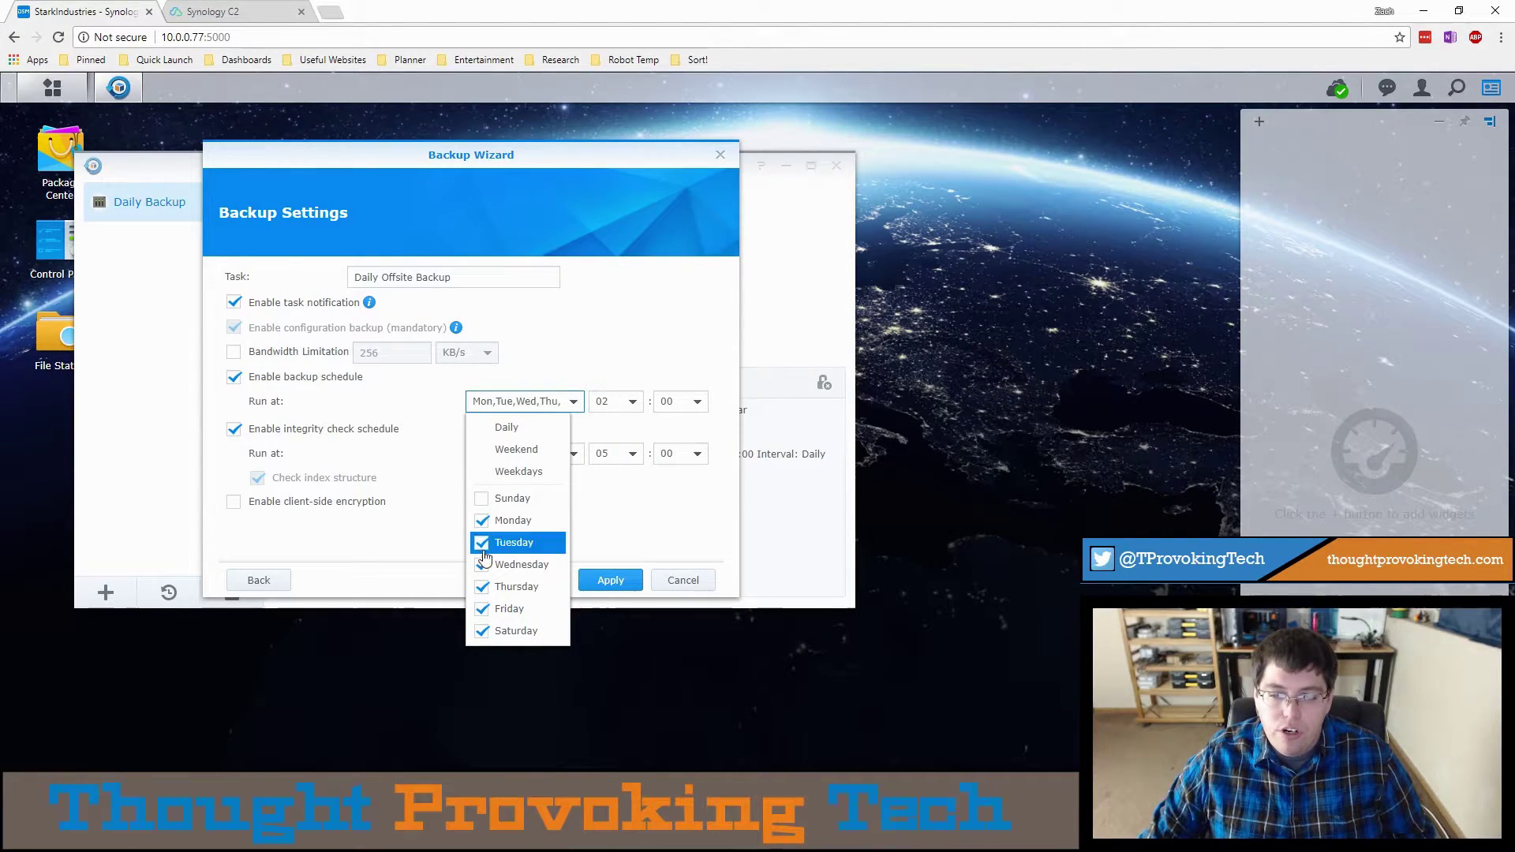
left_click(483, 543)
left_click(483, 587)
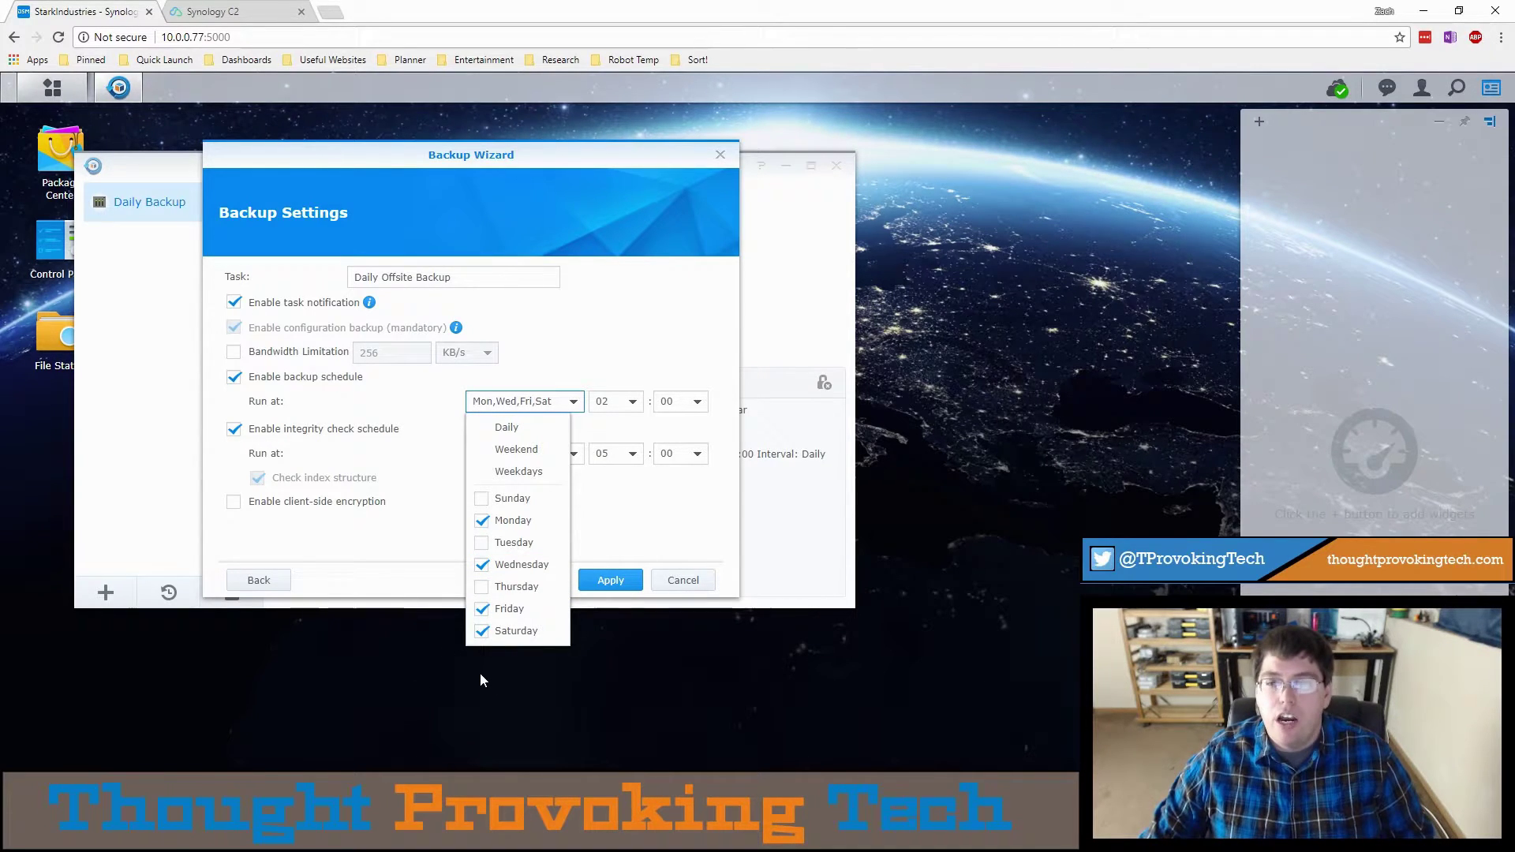
left_click(508, 428)
Step: Set the daily backup start time to 12:00
left_click(632, 402)
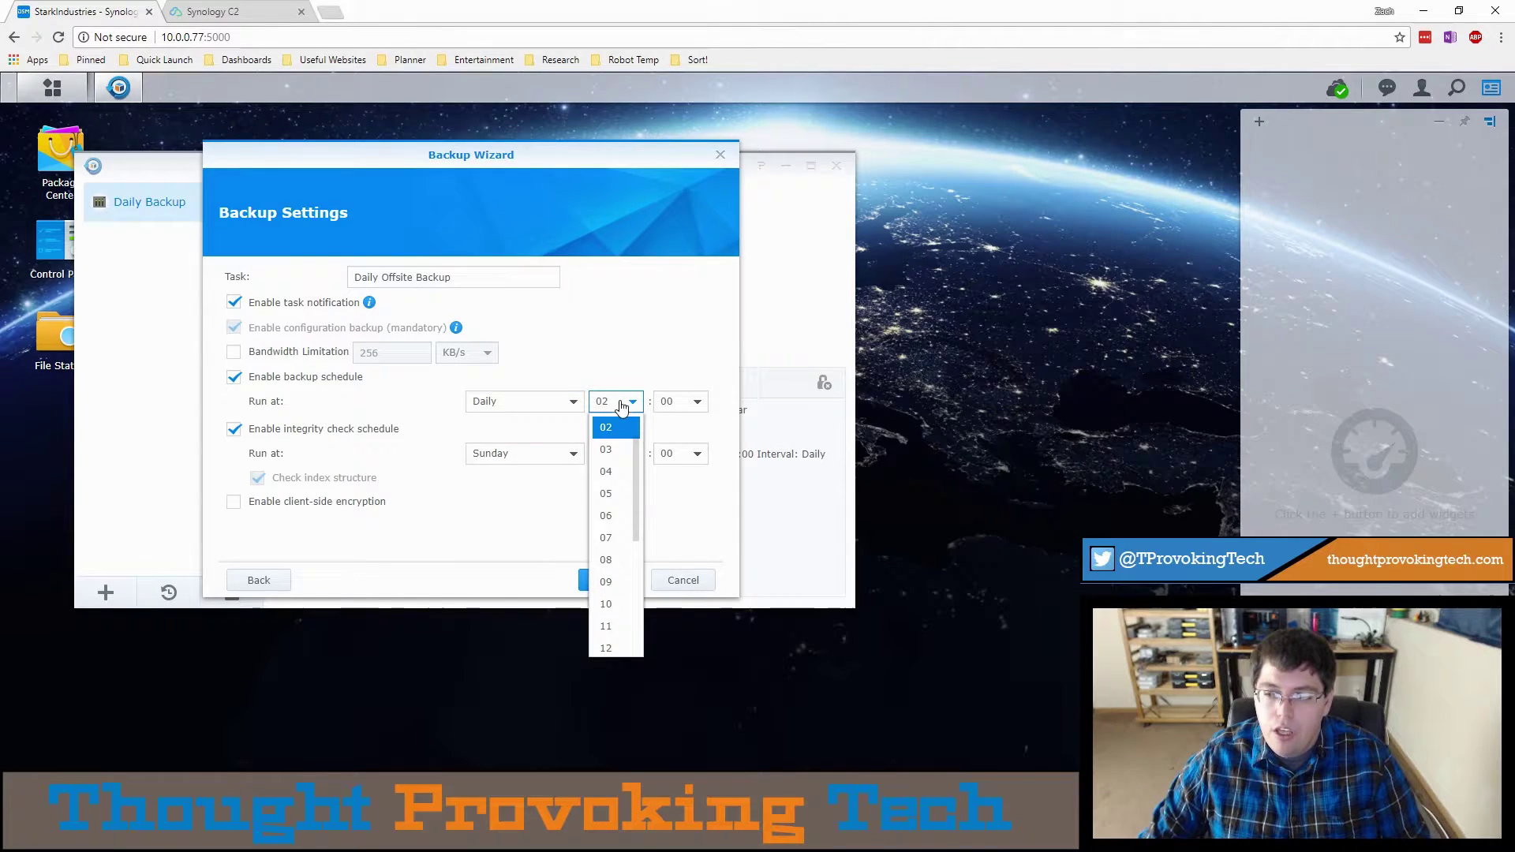
scroll(604, 552, "down", 2)
left_click(608, 600)
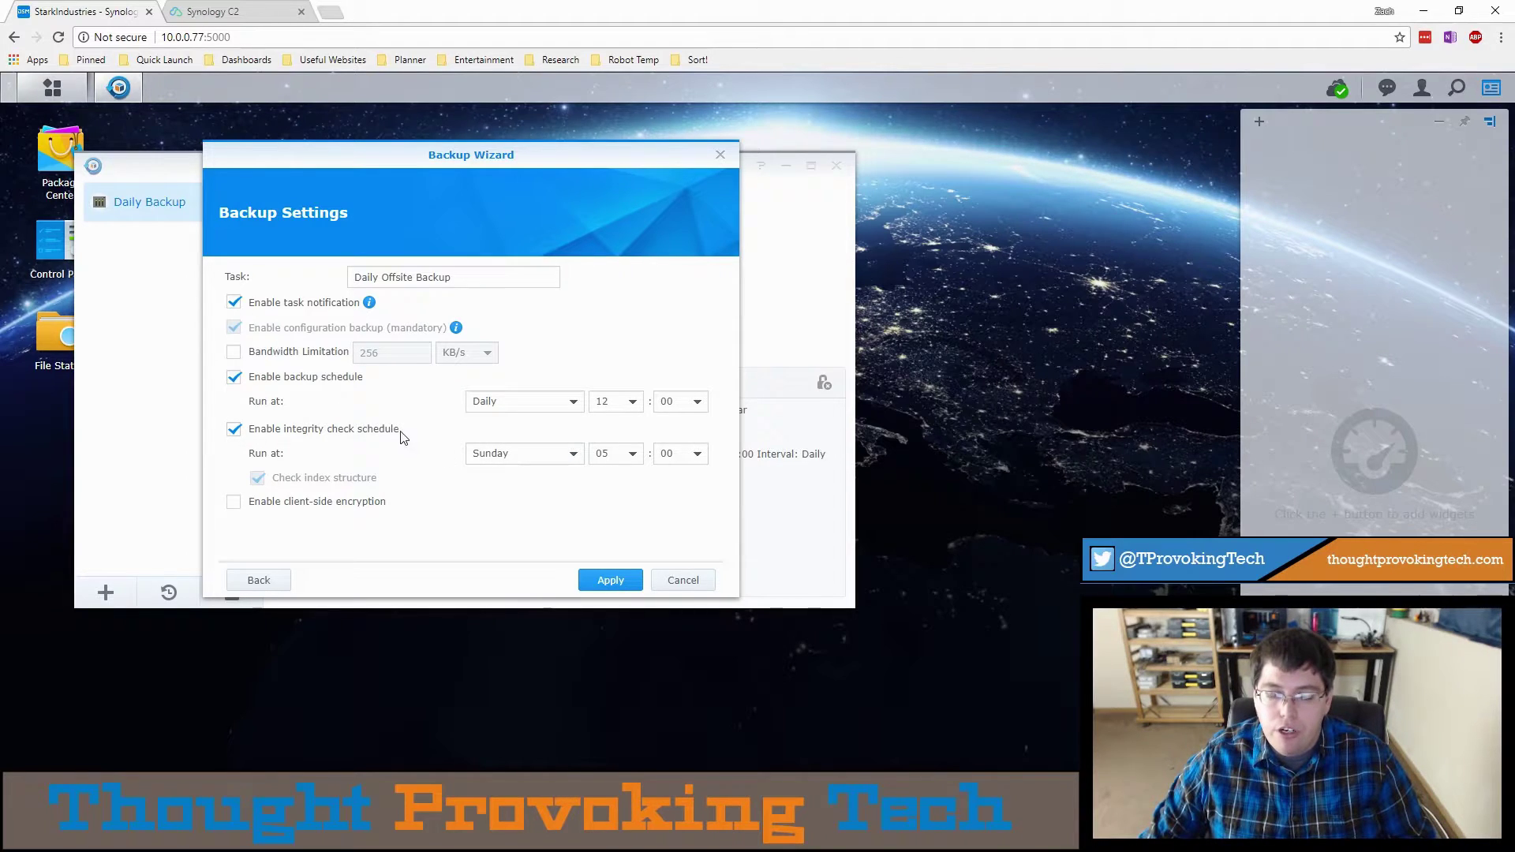
Step: Move the weekly integrity check from Sunday to Monday
left_click(524, 456)
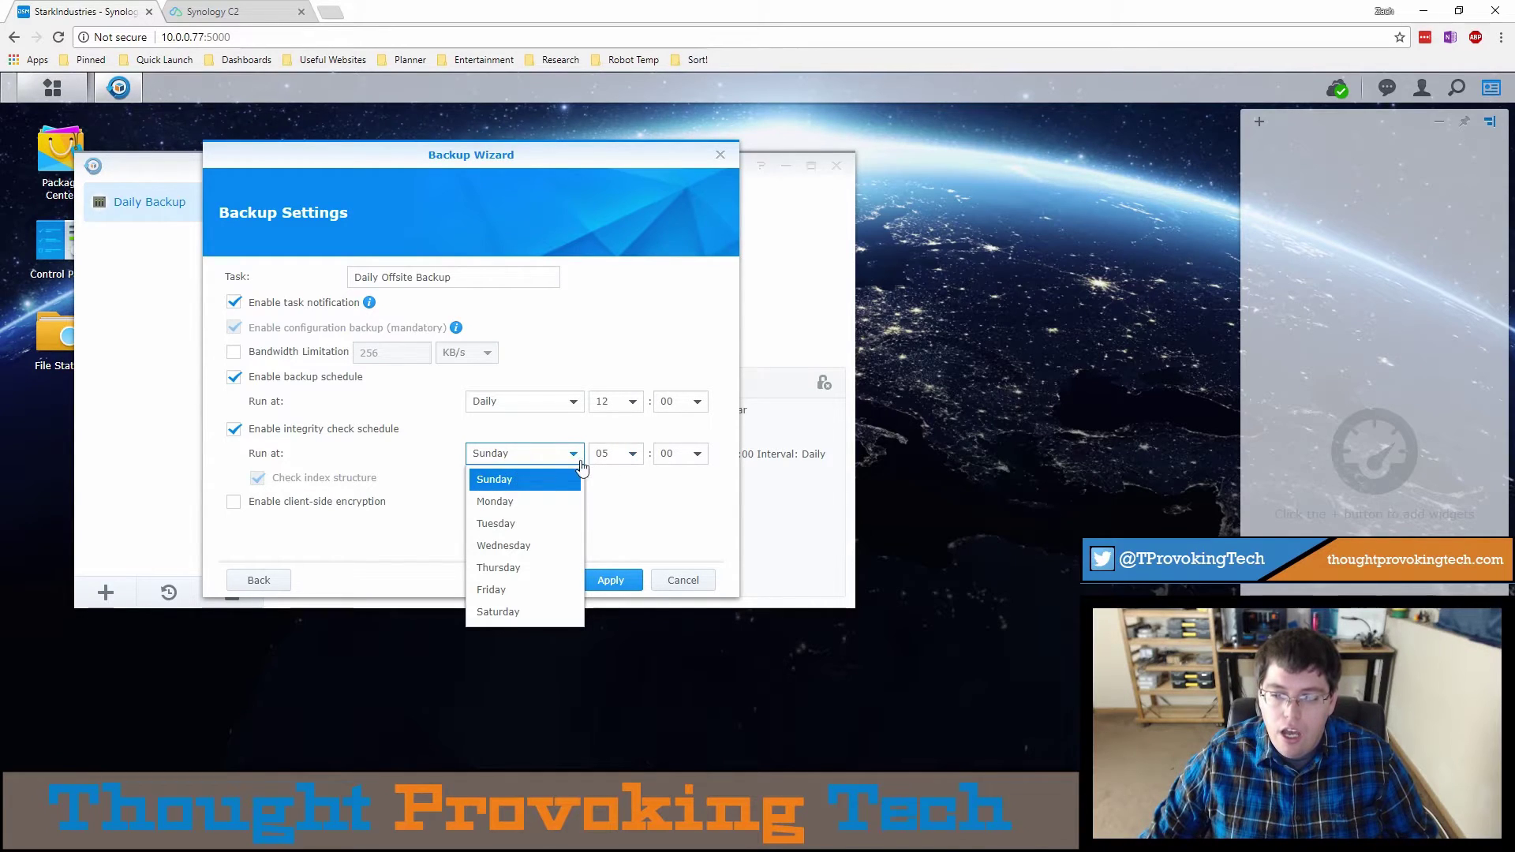
key("Down")
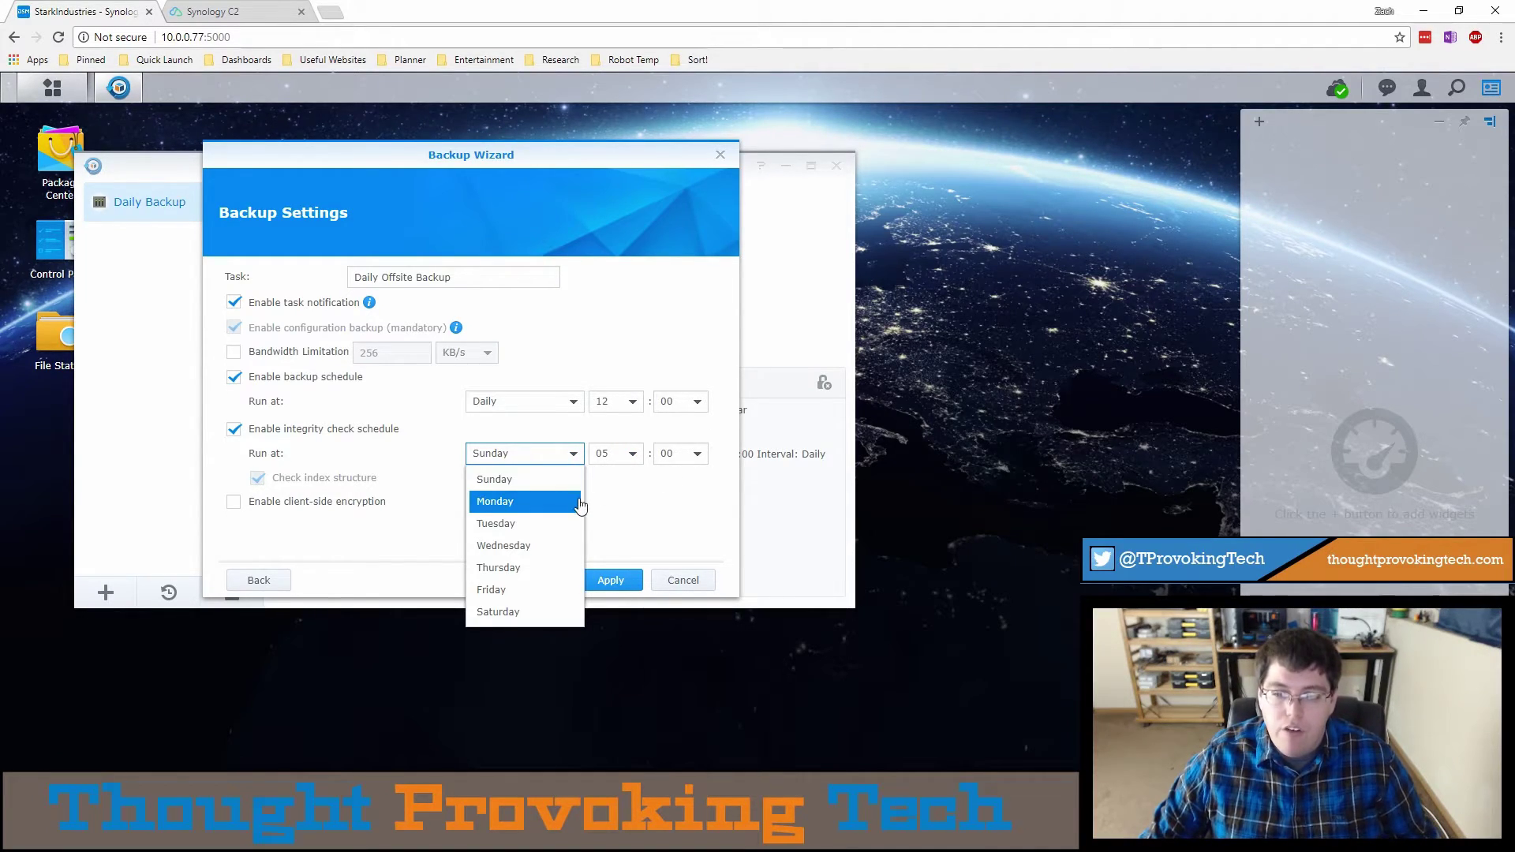
left_click(575, 502)
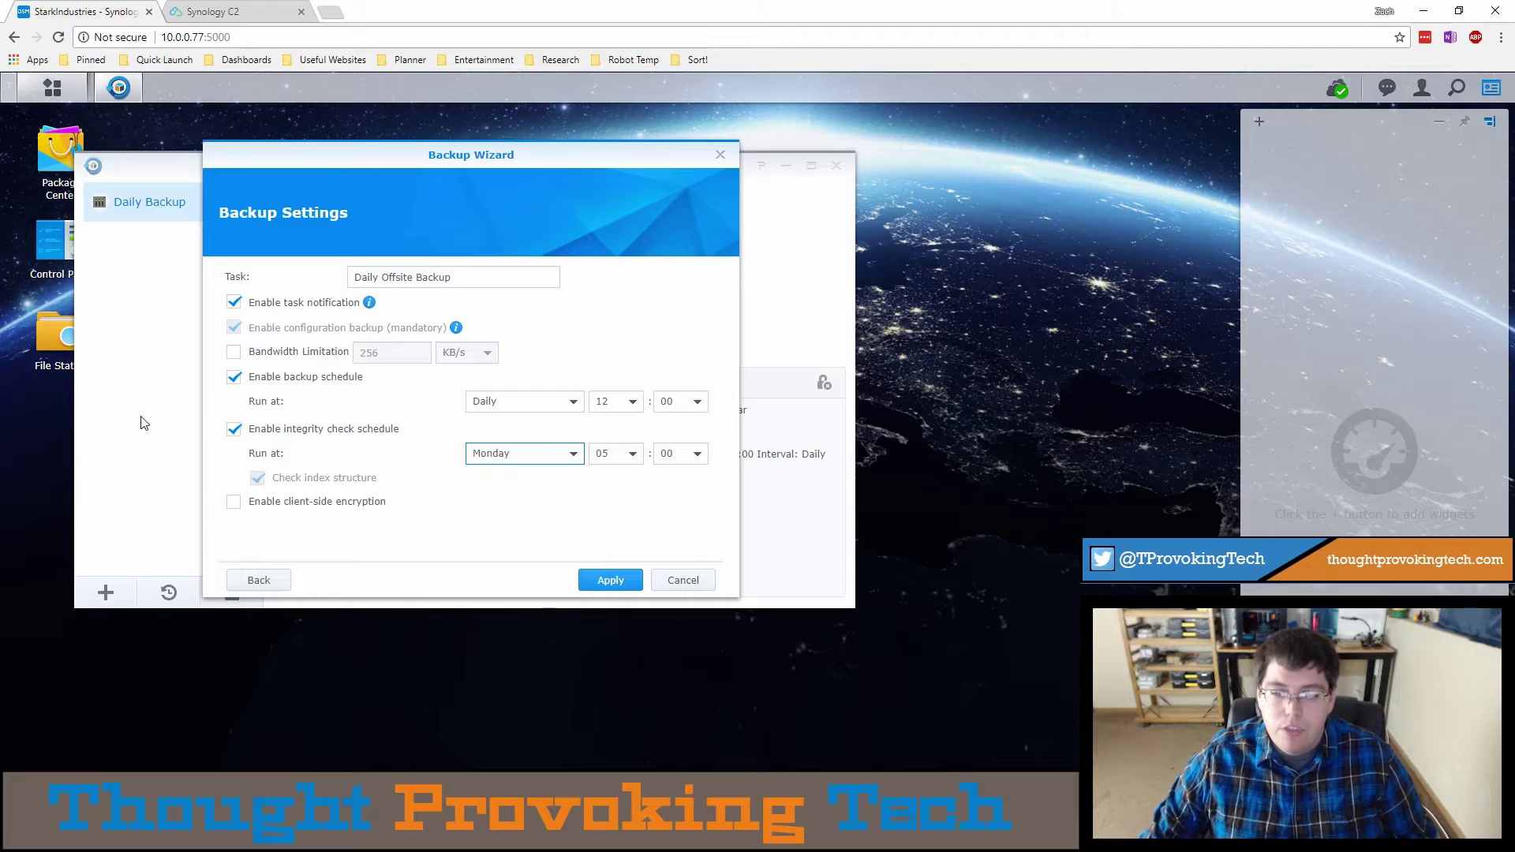
Step: Enable client-side encryption for the C2 backup task
left_click(286, 503)
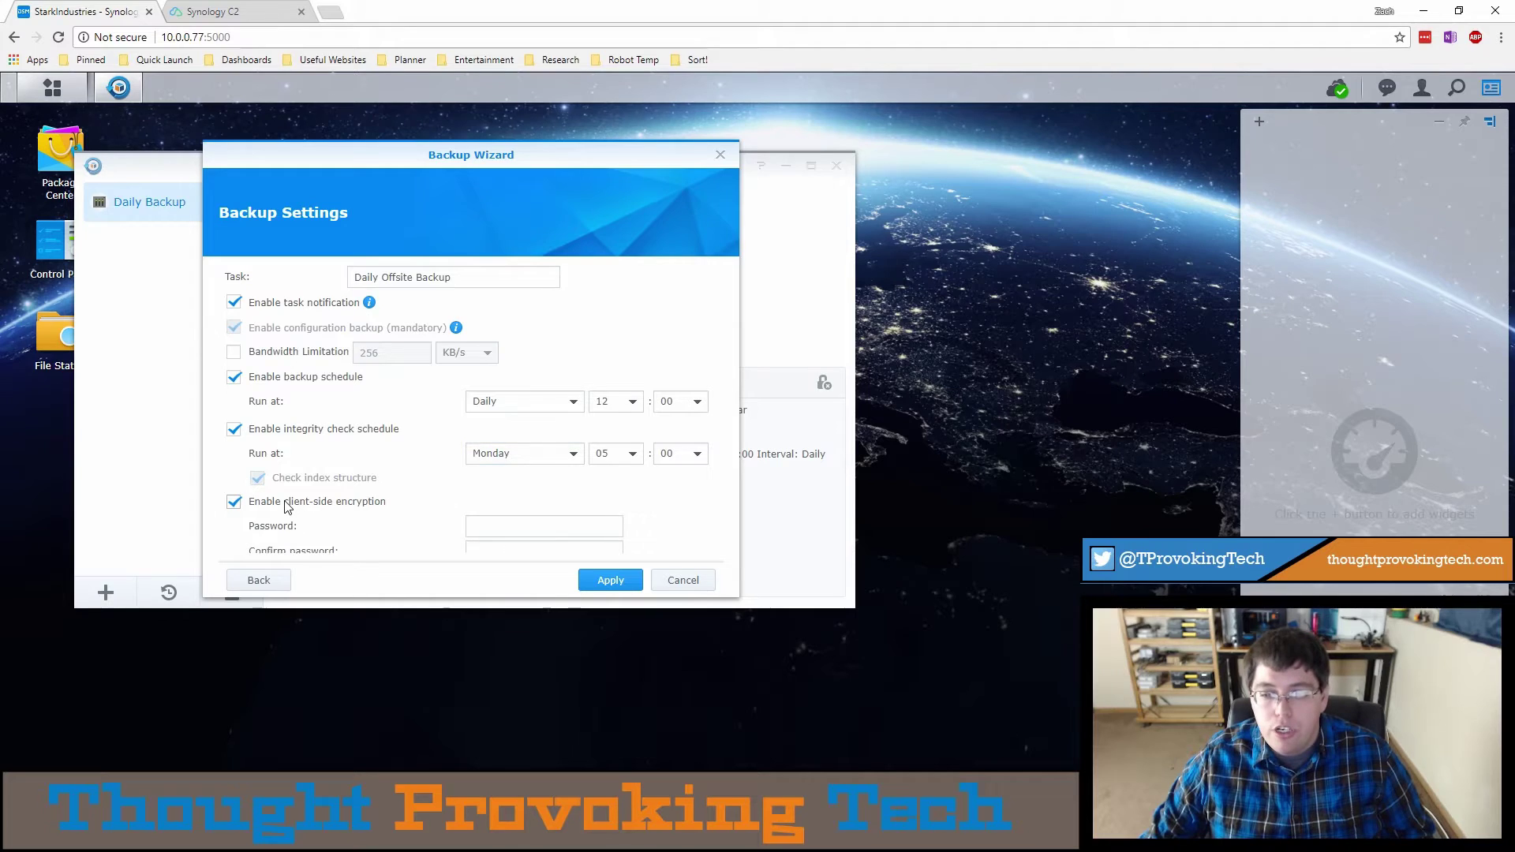
scroll(316, 505, "down", 1)
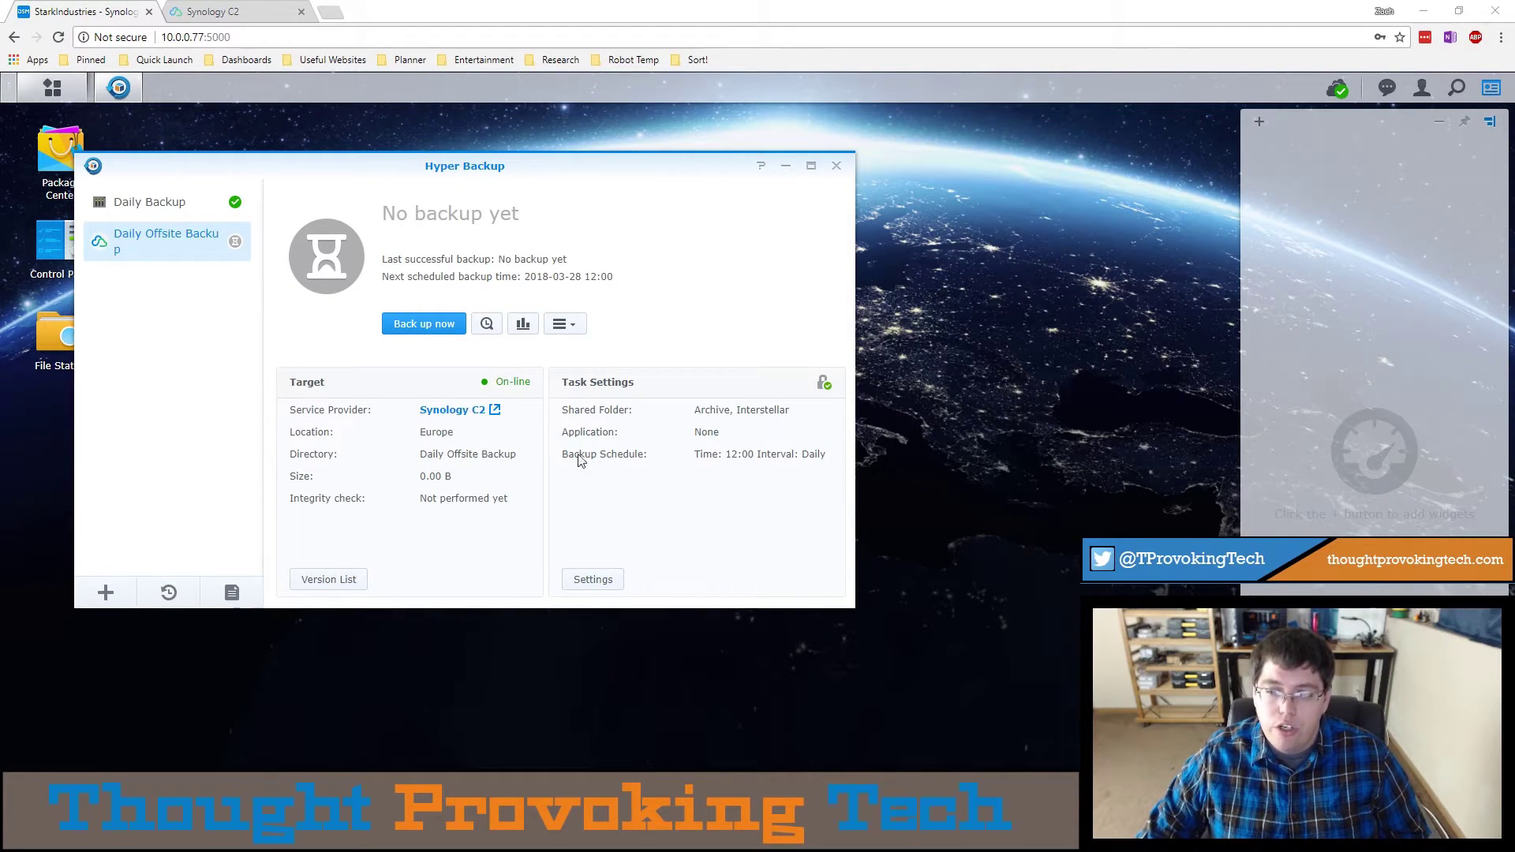
Step: Edit the Daily Offsite Backup task and change its name to Daily C2 Backup
left_click(565, 327)
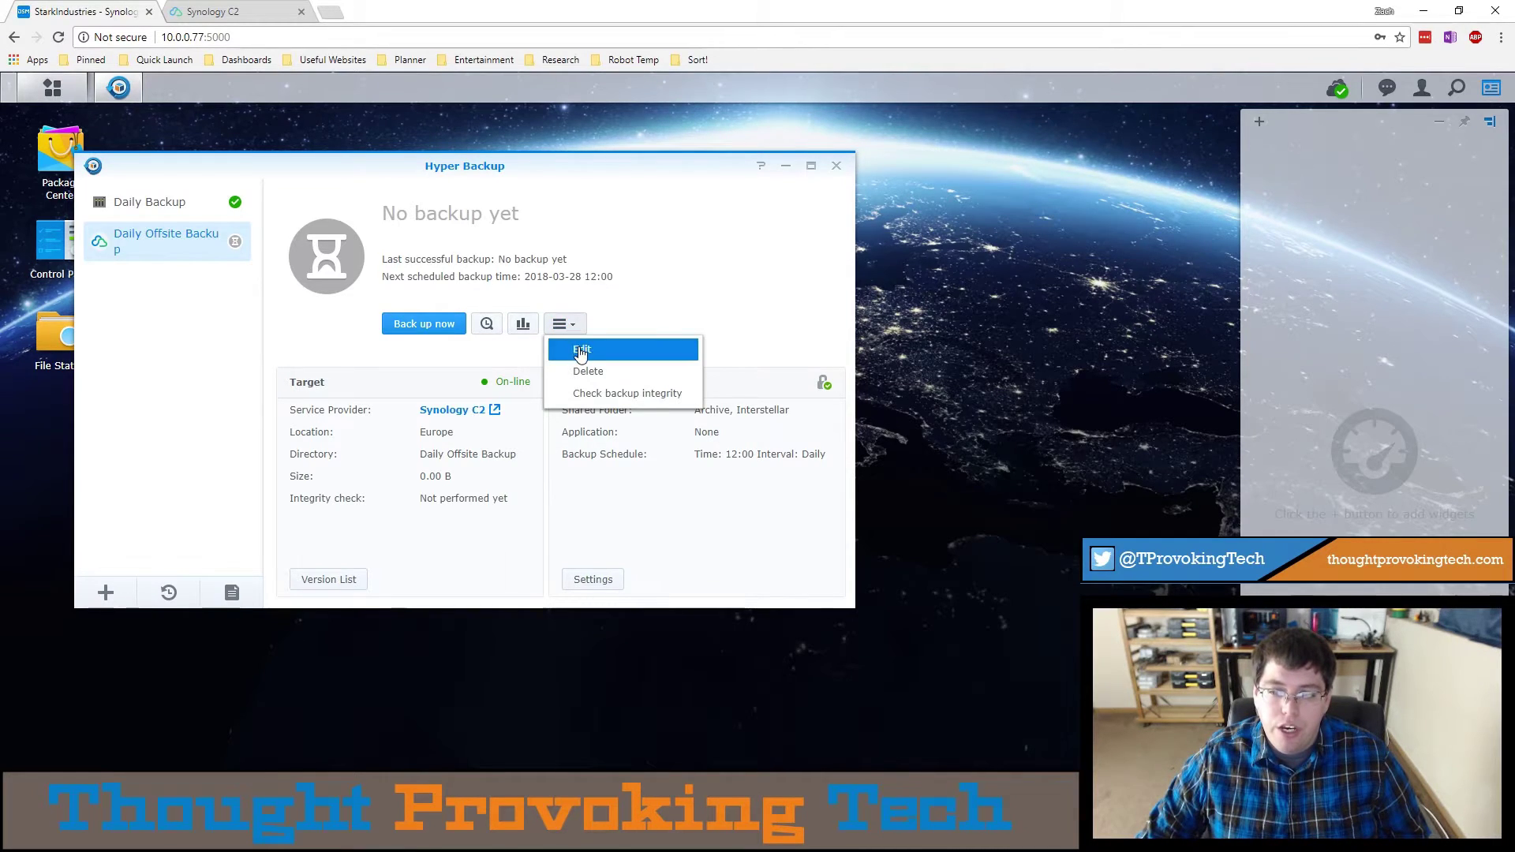
left_click(581, 350)
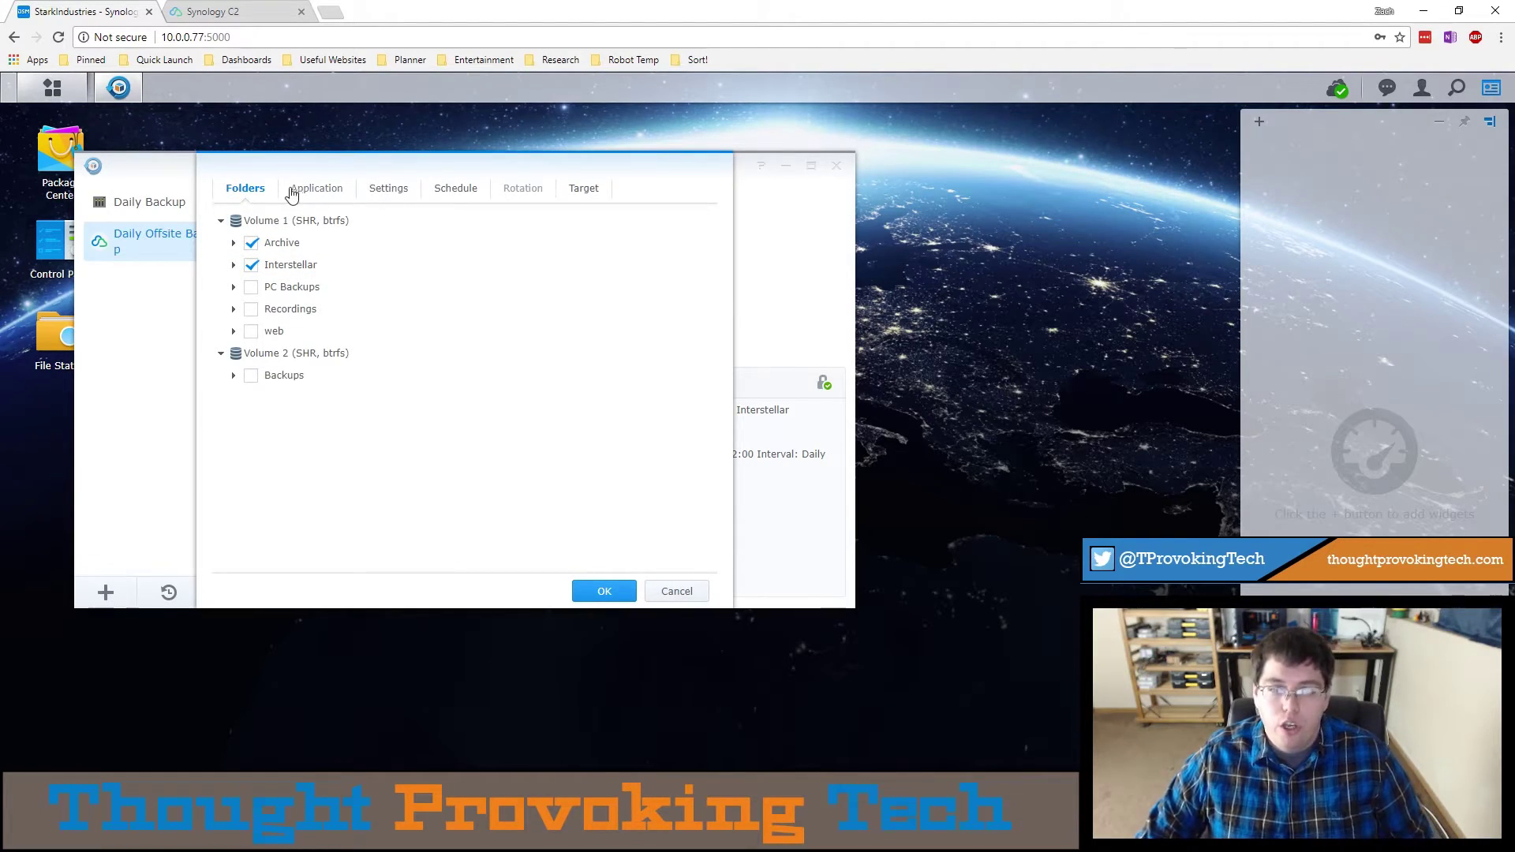
left_click(336, 192)
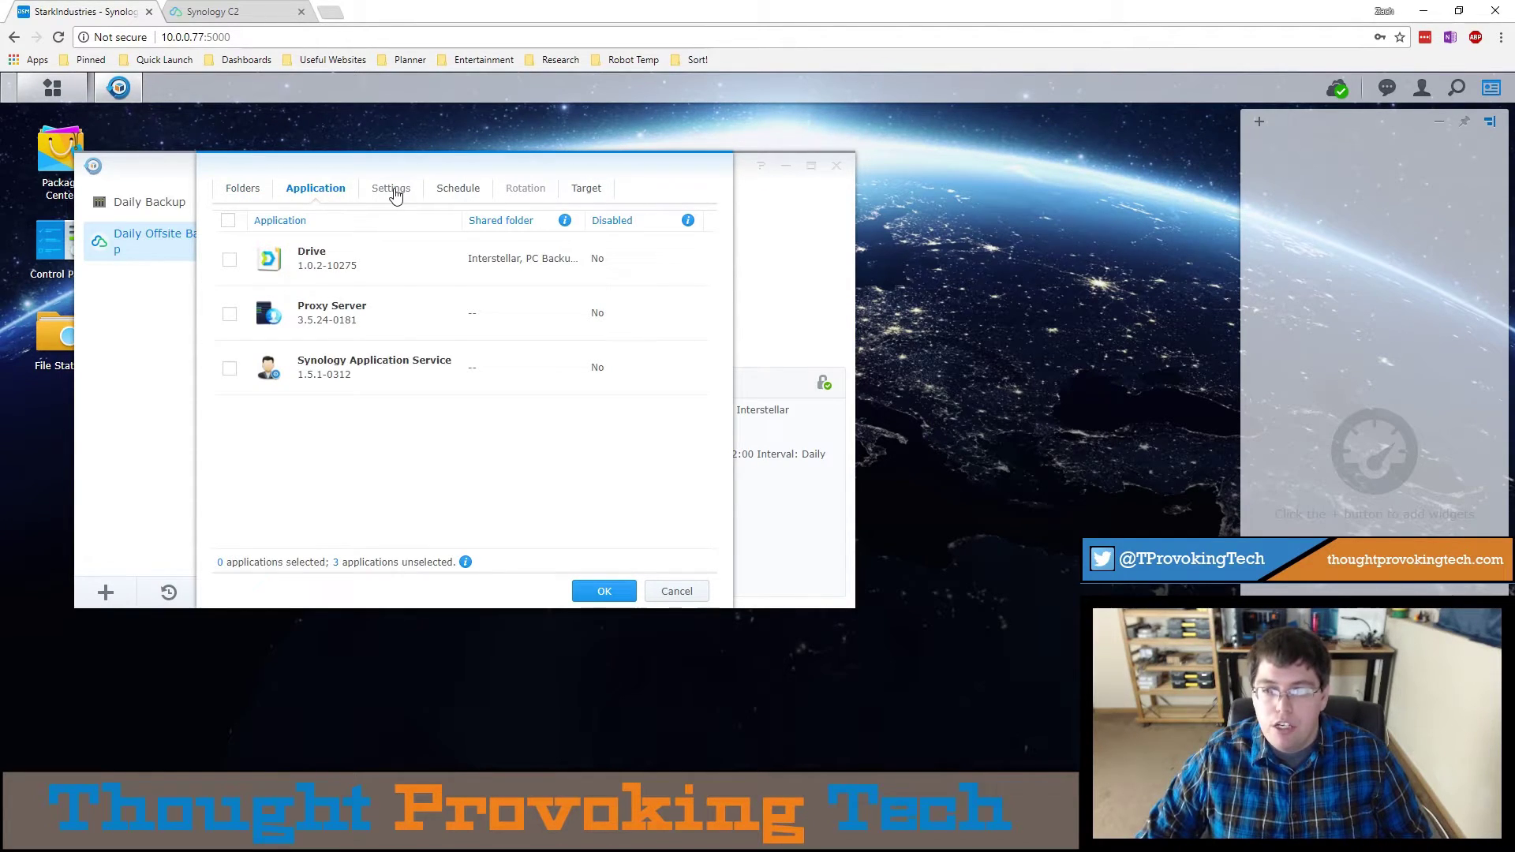
left_click(395, 193)
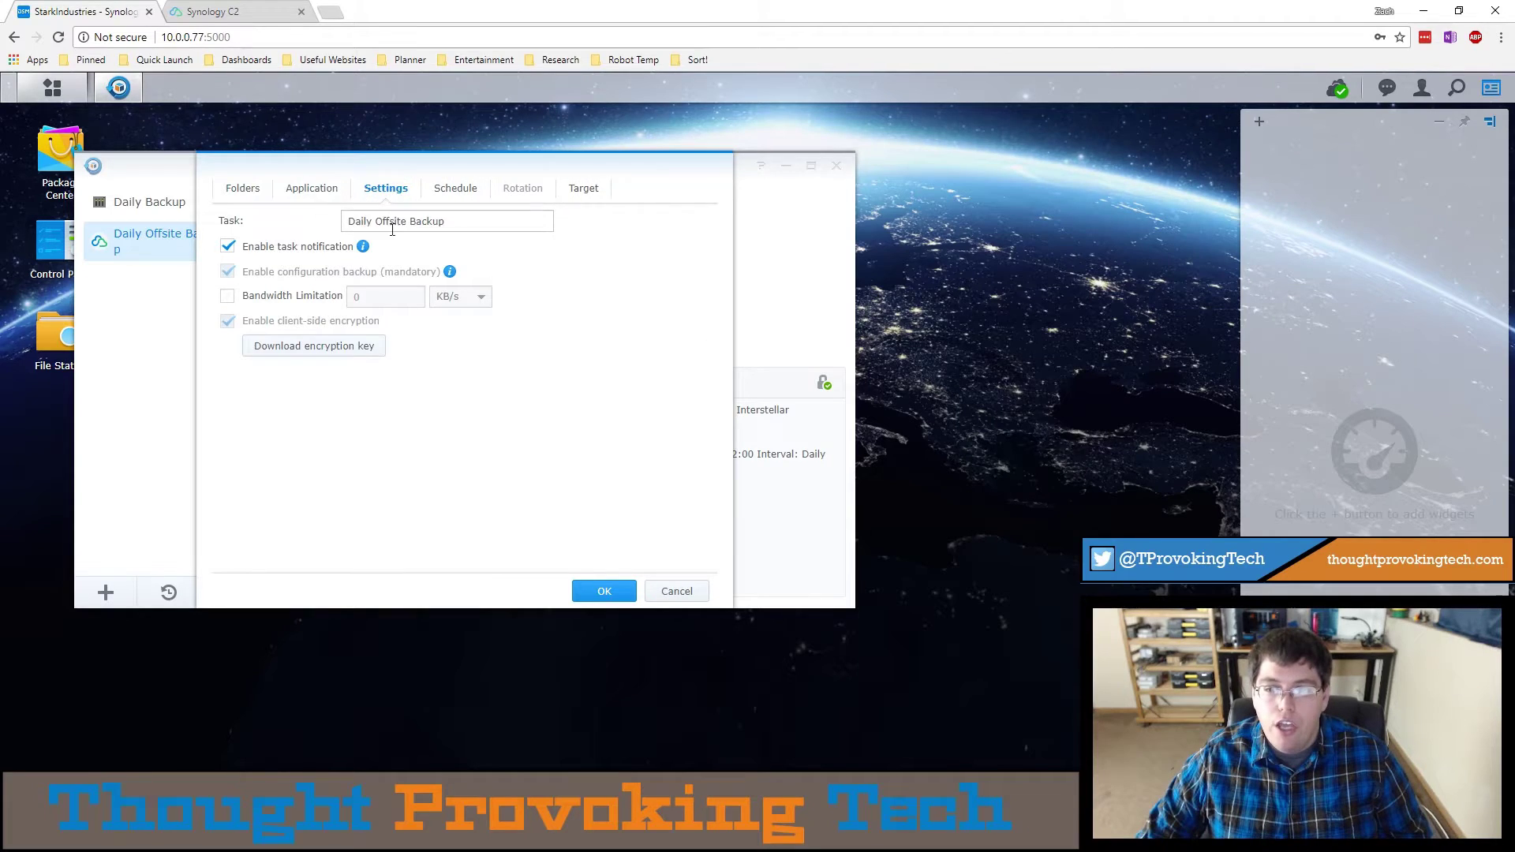
left_click_drag(407, 222, 395, 221)
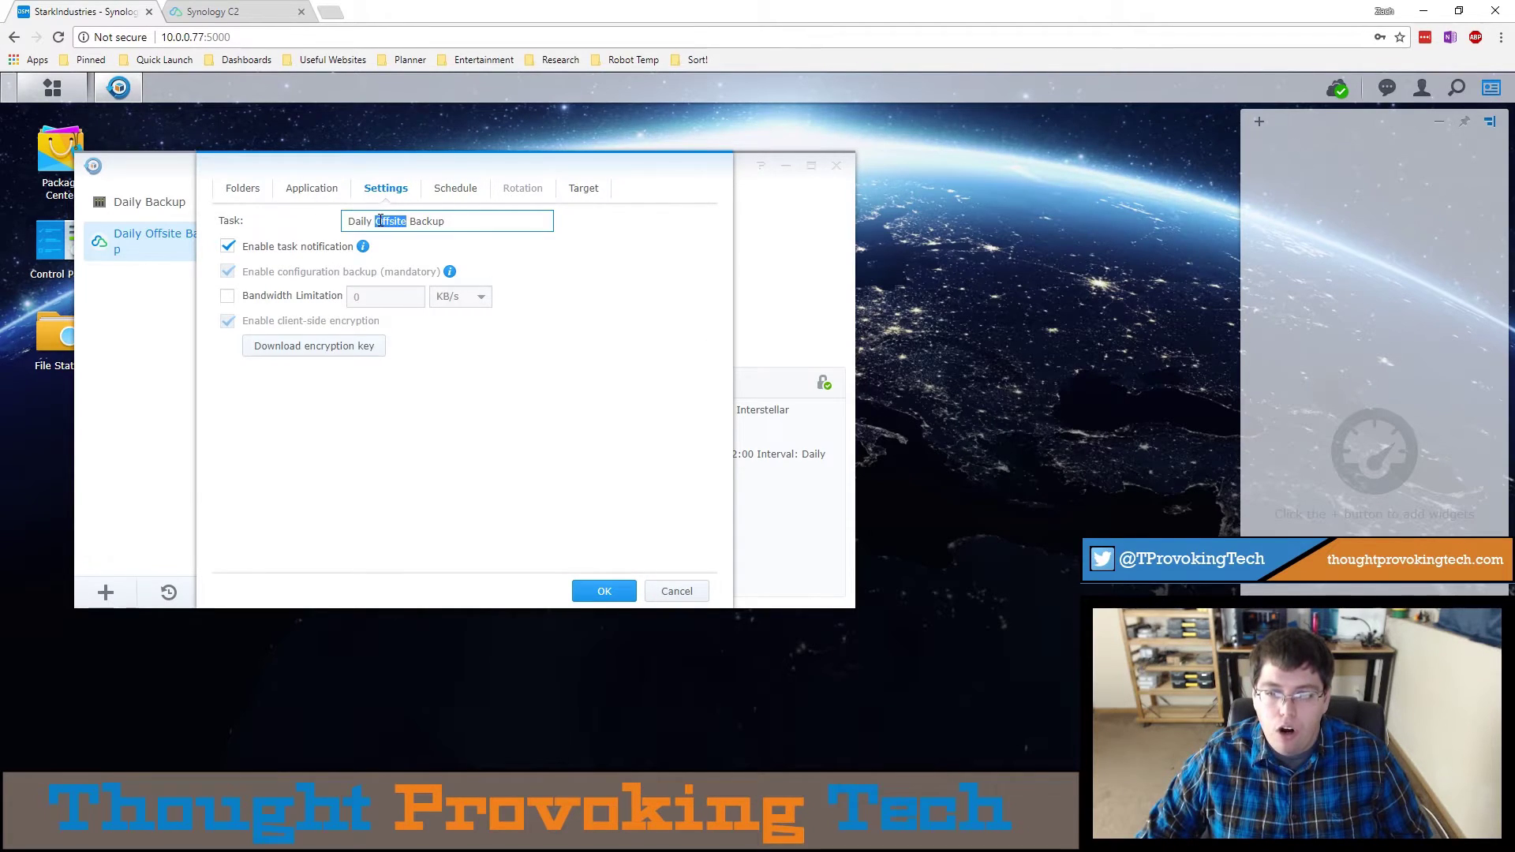
type("C2")
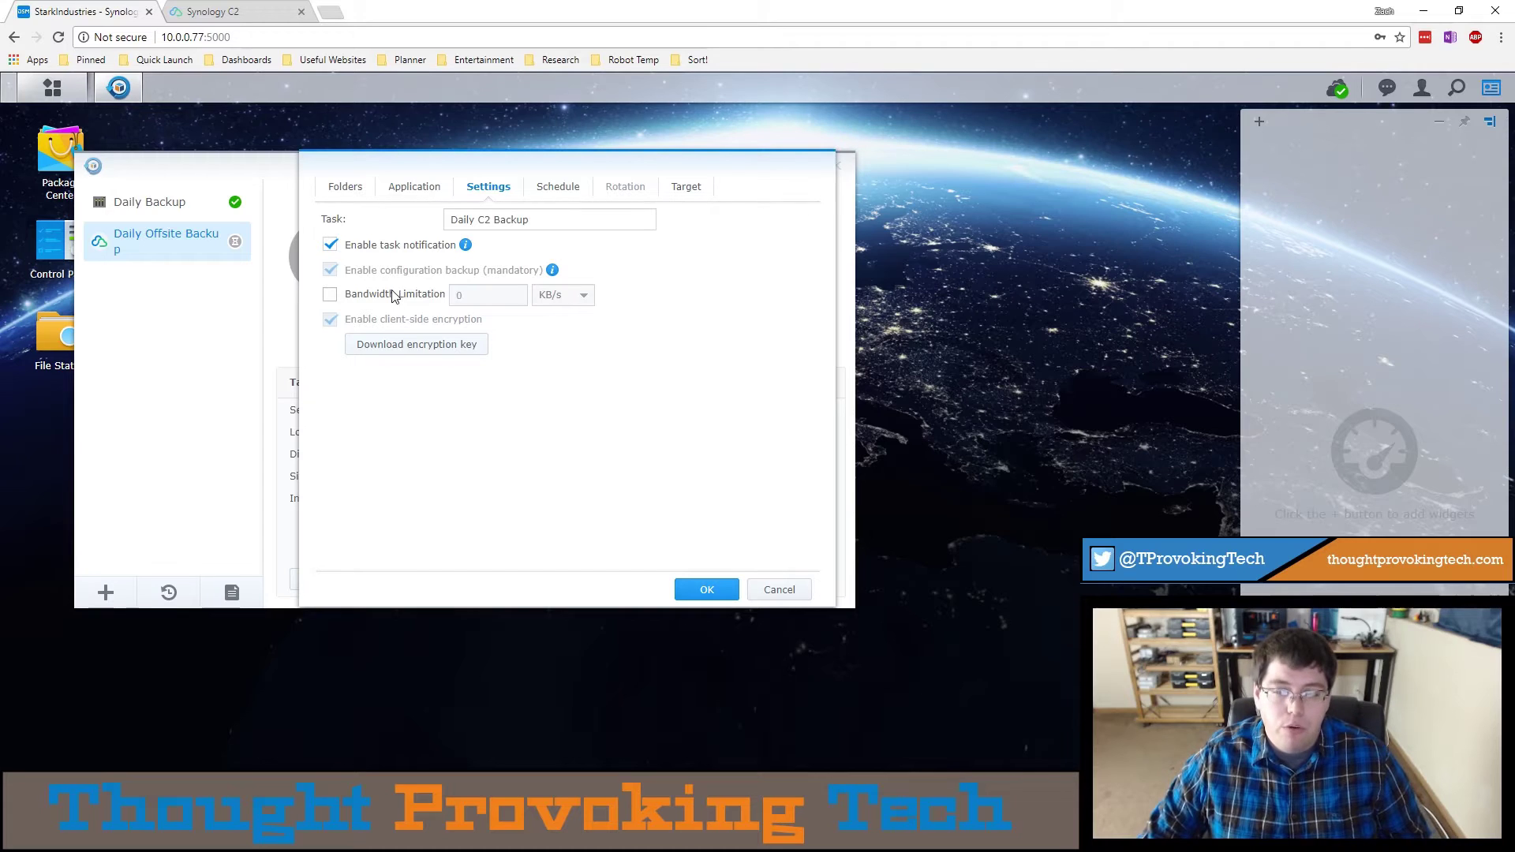
Step: Open the task's Schedule tab and review the daily backup day options
left_click(557, 187)
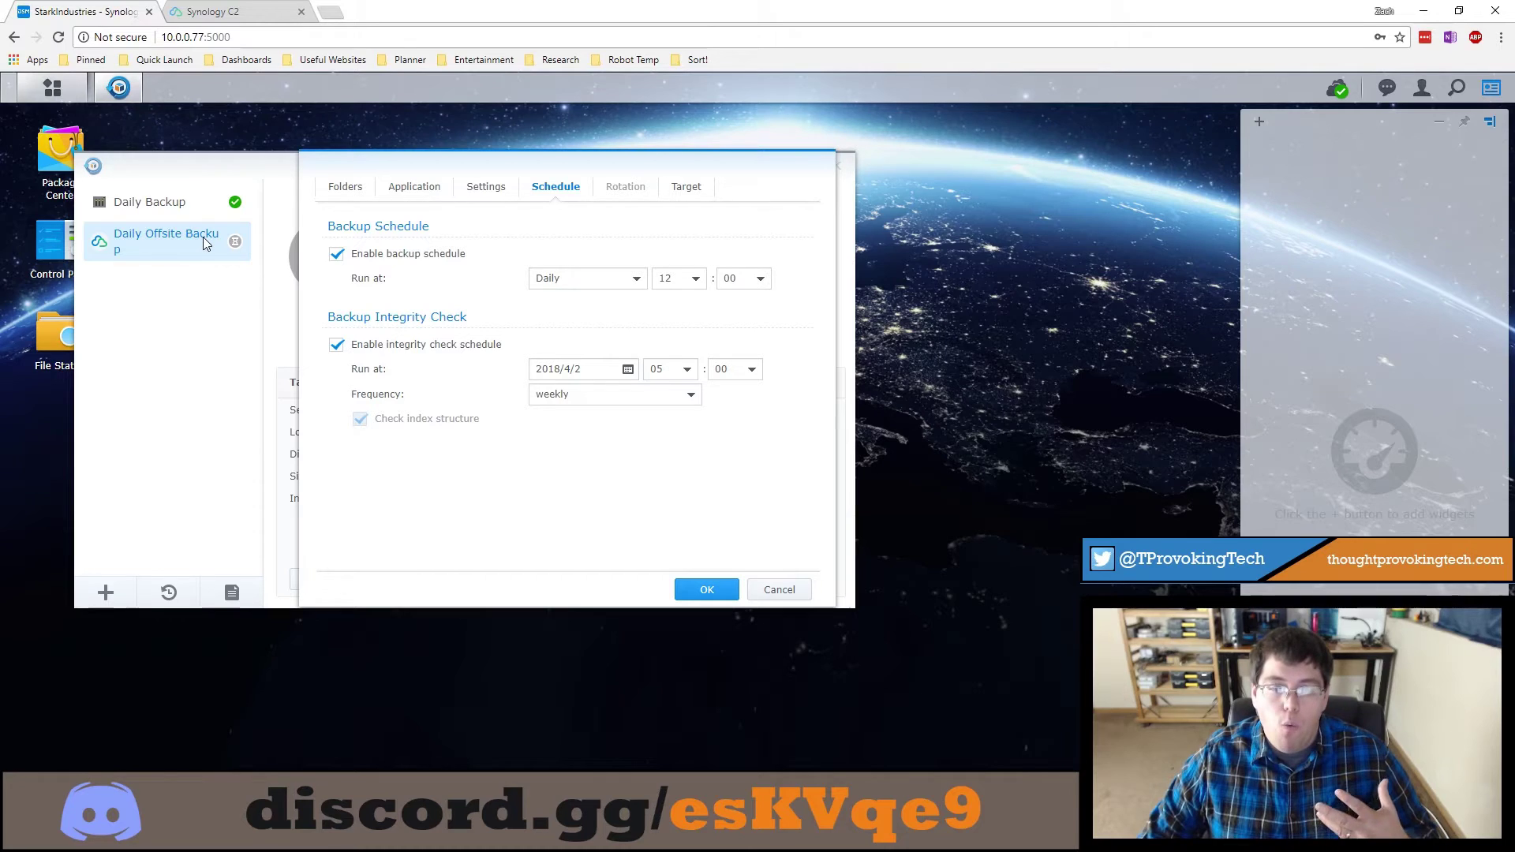
left_click(602, 280)
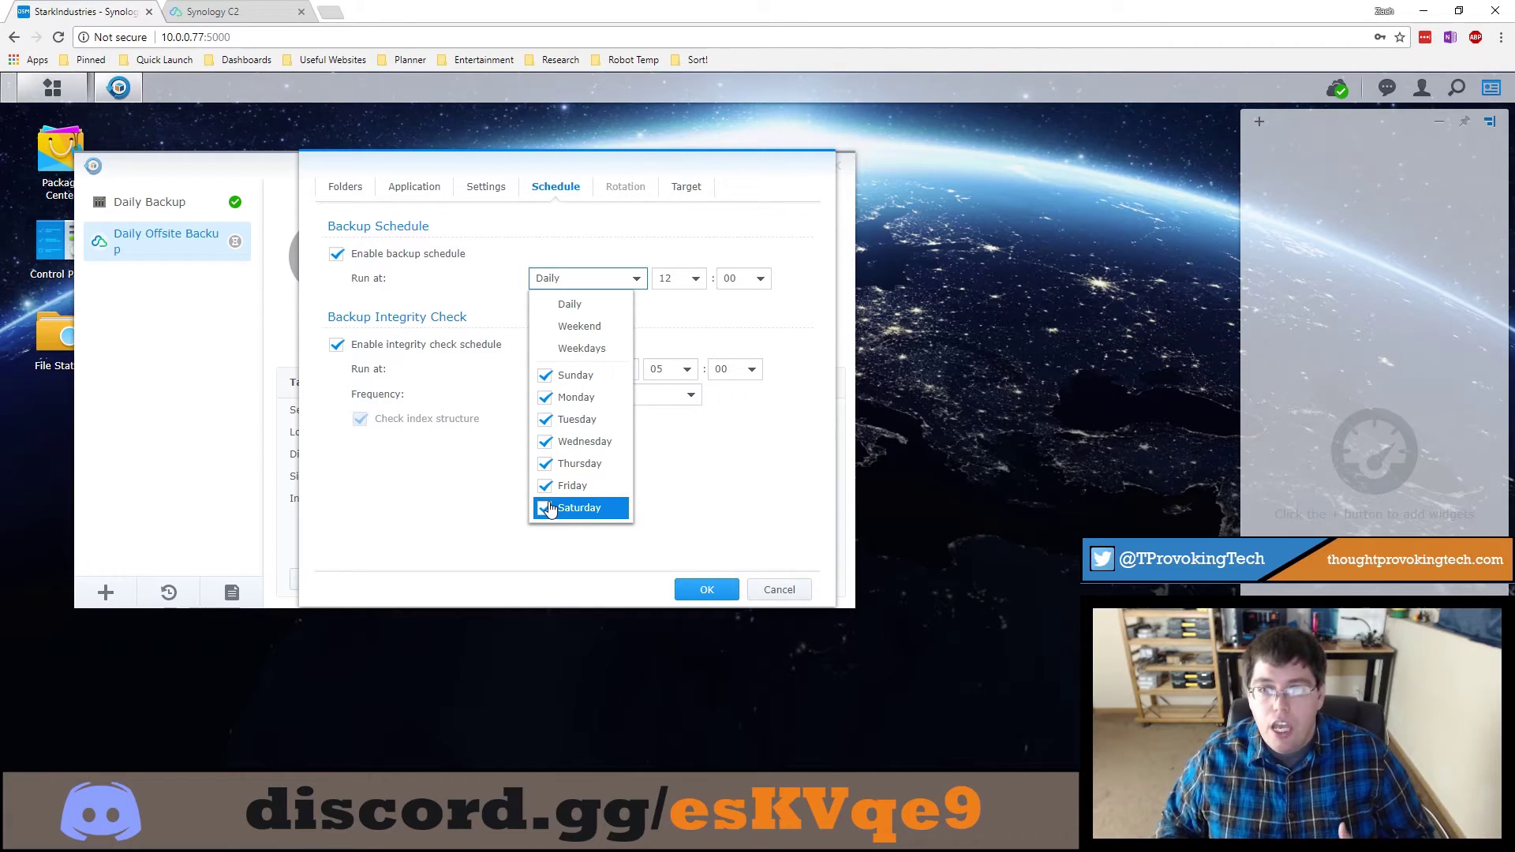
left_click(476, 337)
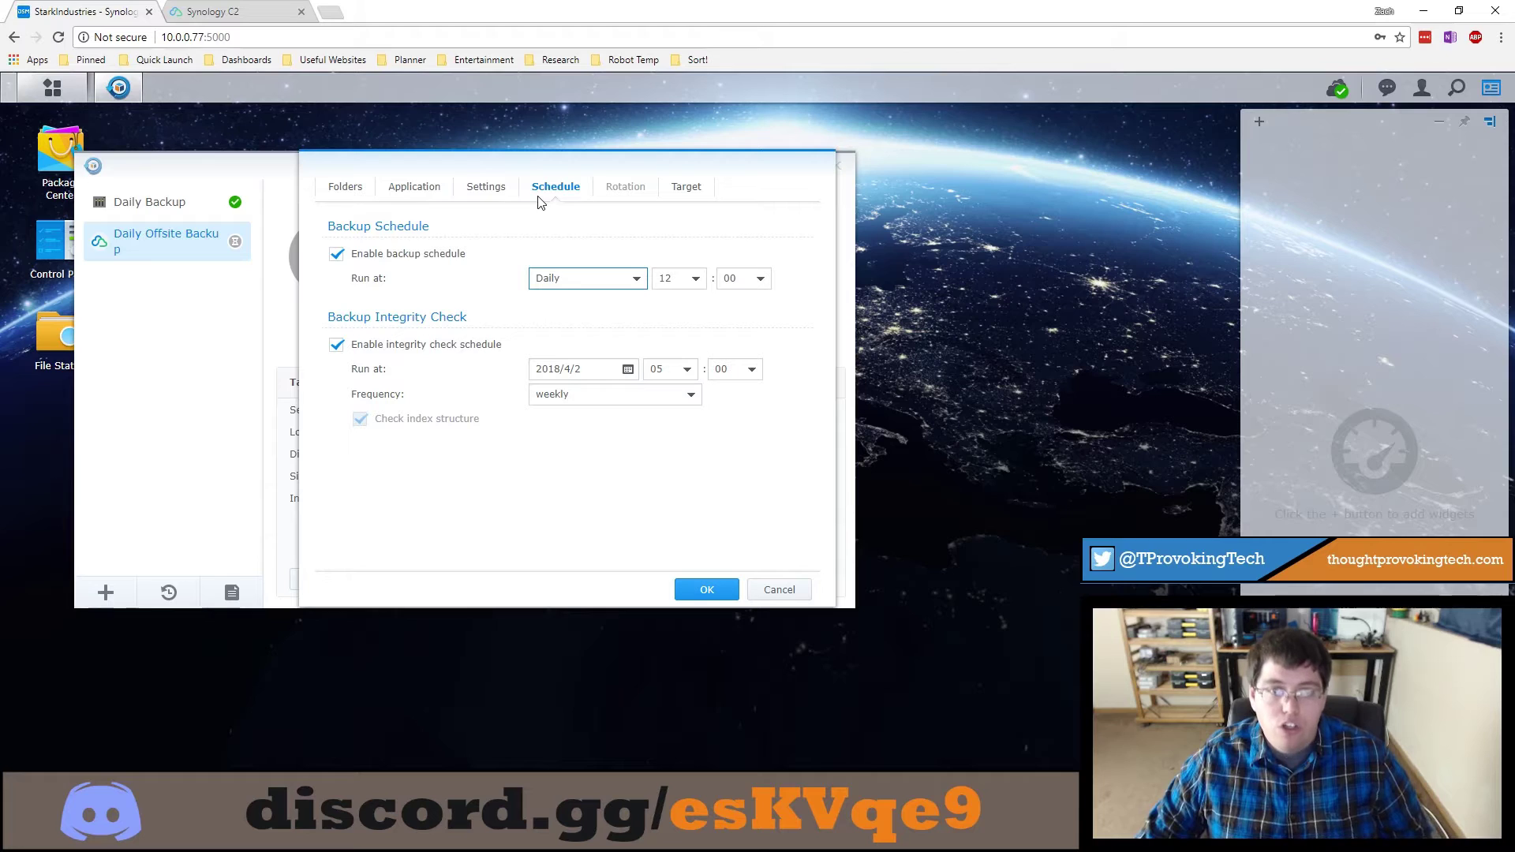
left_click(577, 277)
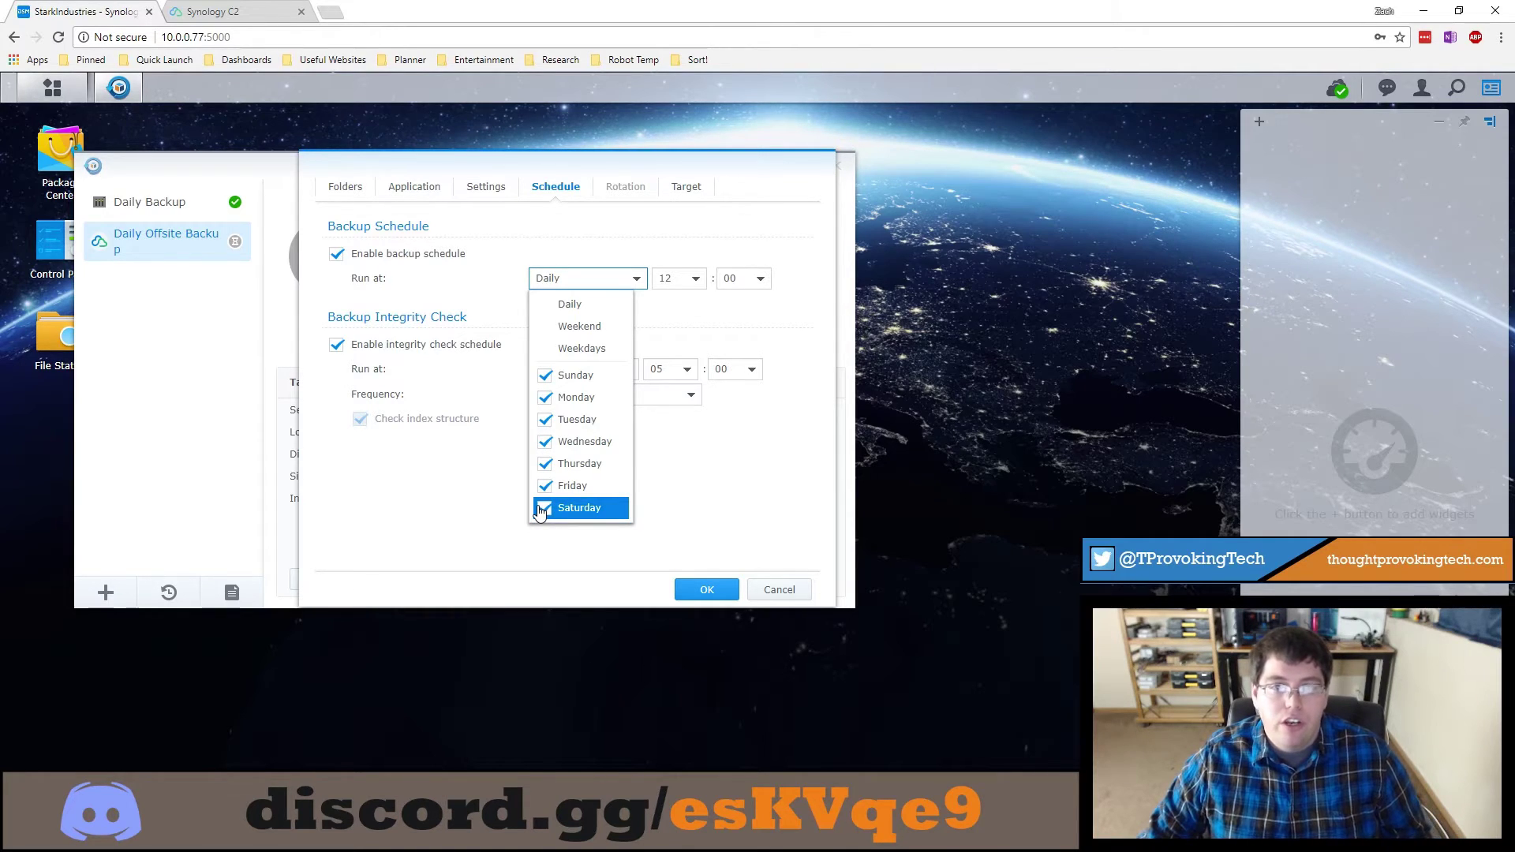
Step: Keep the backup daily and the integrity check weekly, then switch to the C2 pricing page
left_click(559, 233)
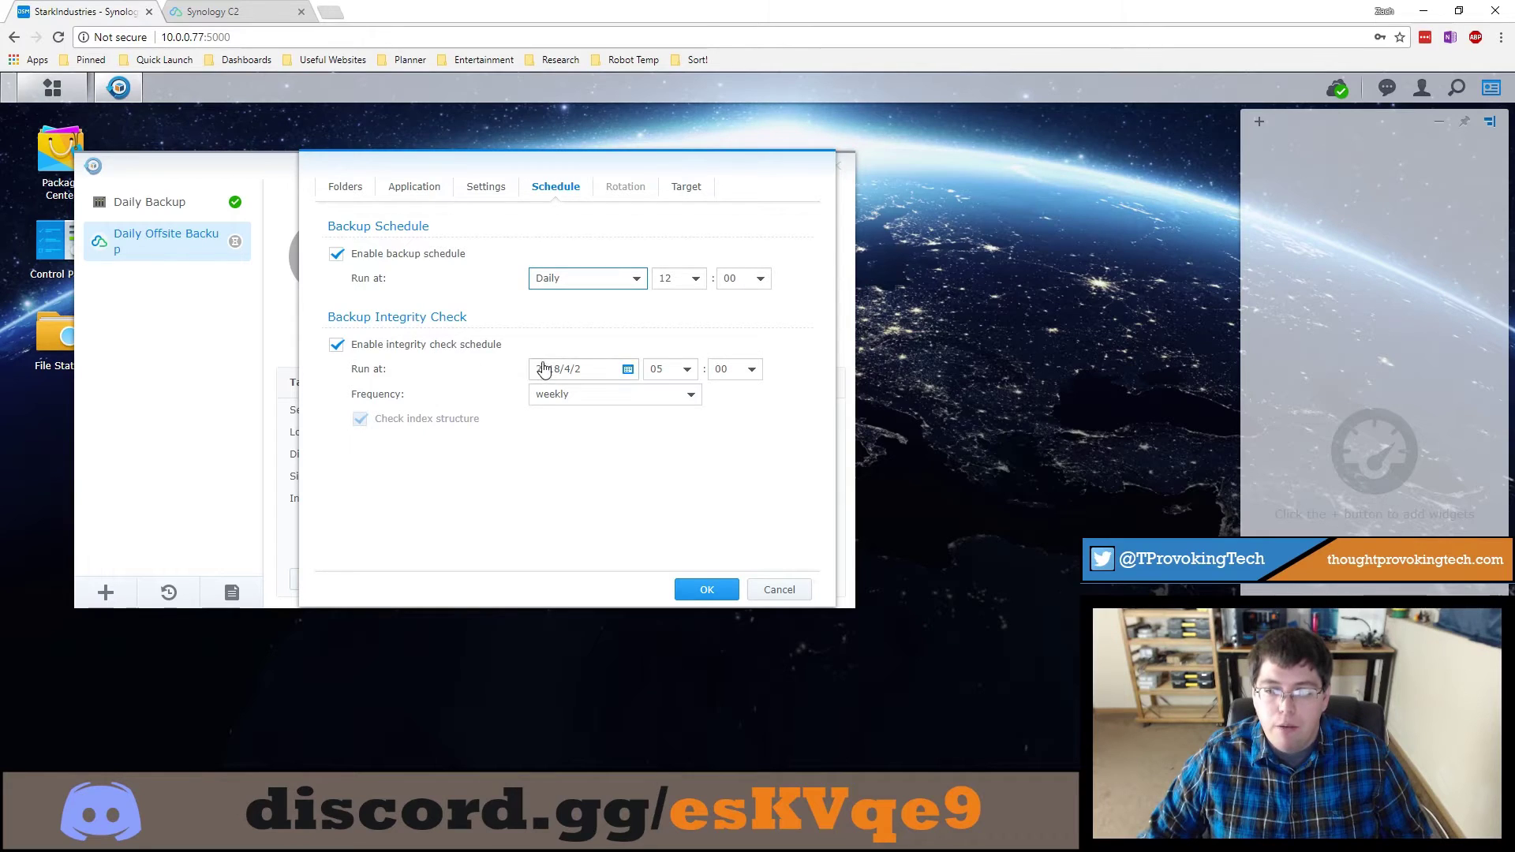
left_click(562, 396)
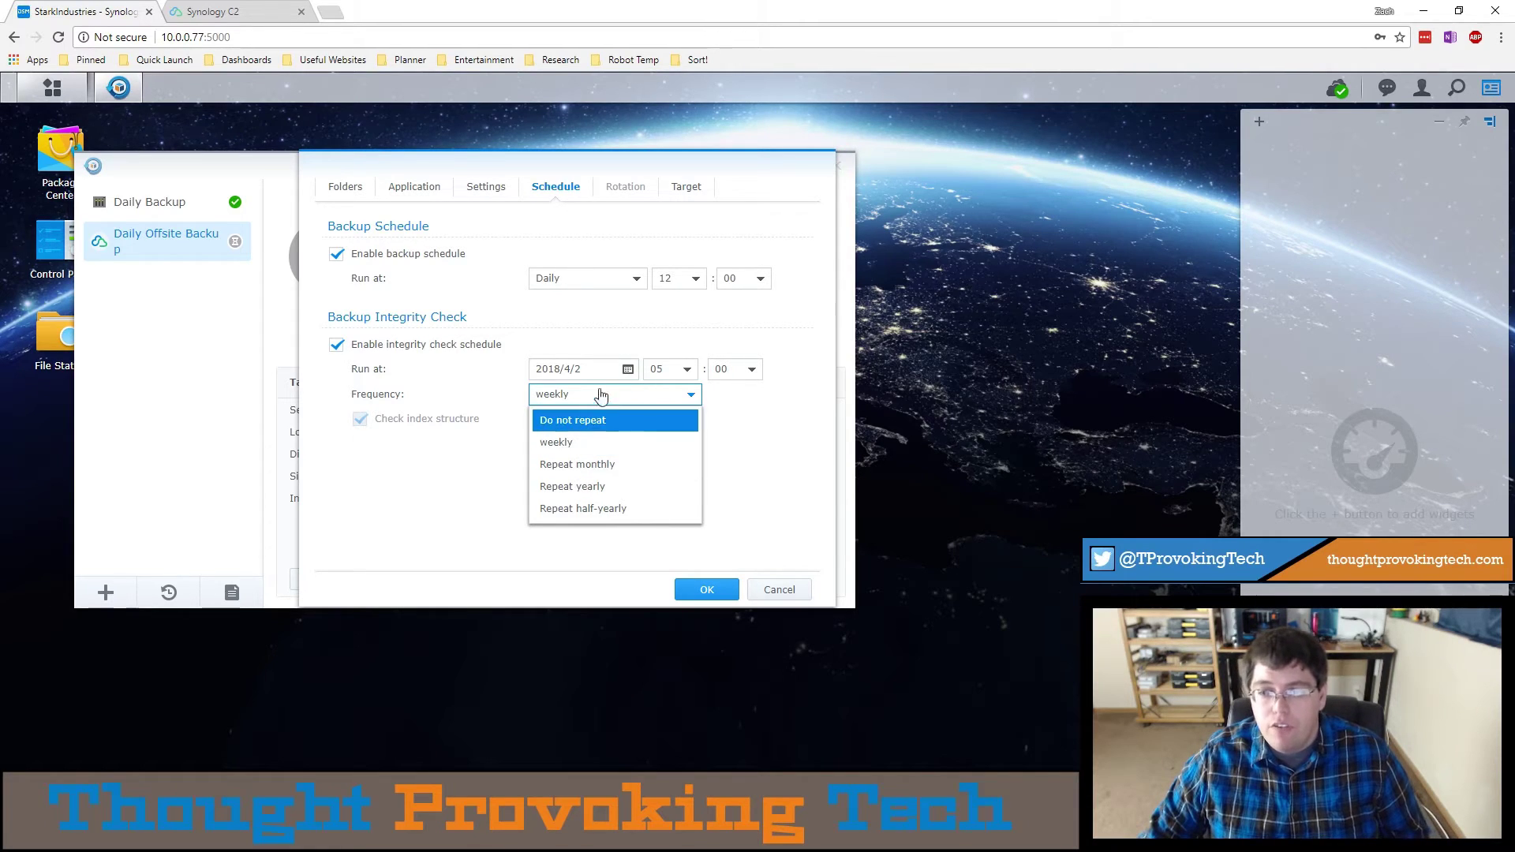
left_click(551, 333)
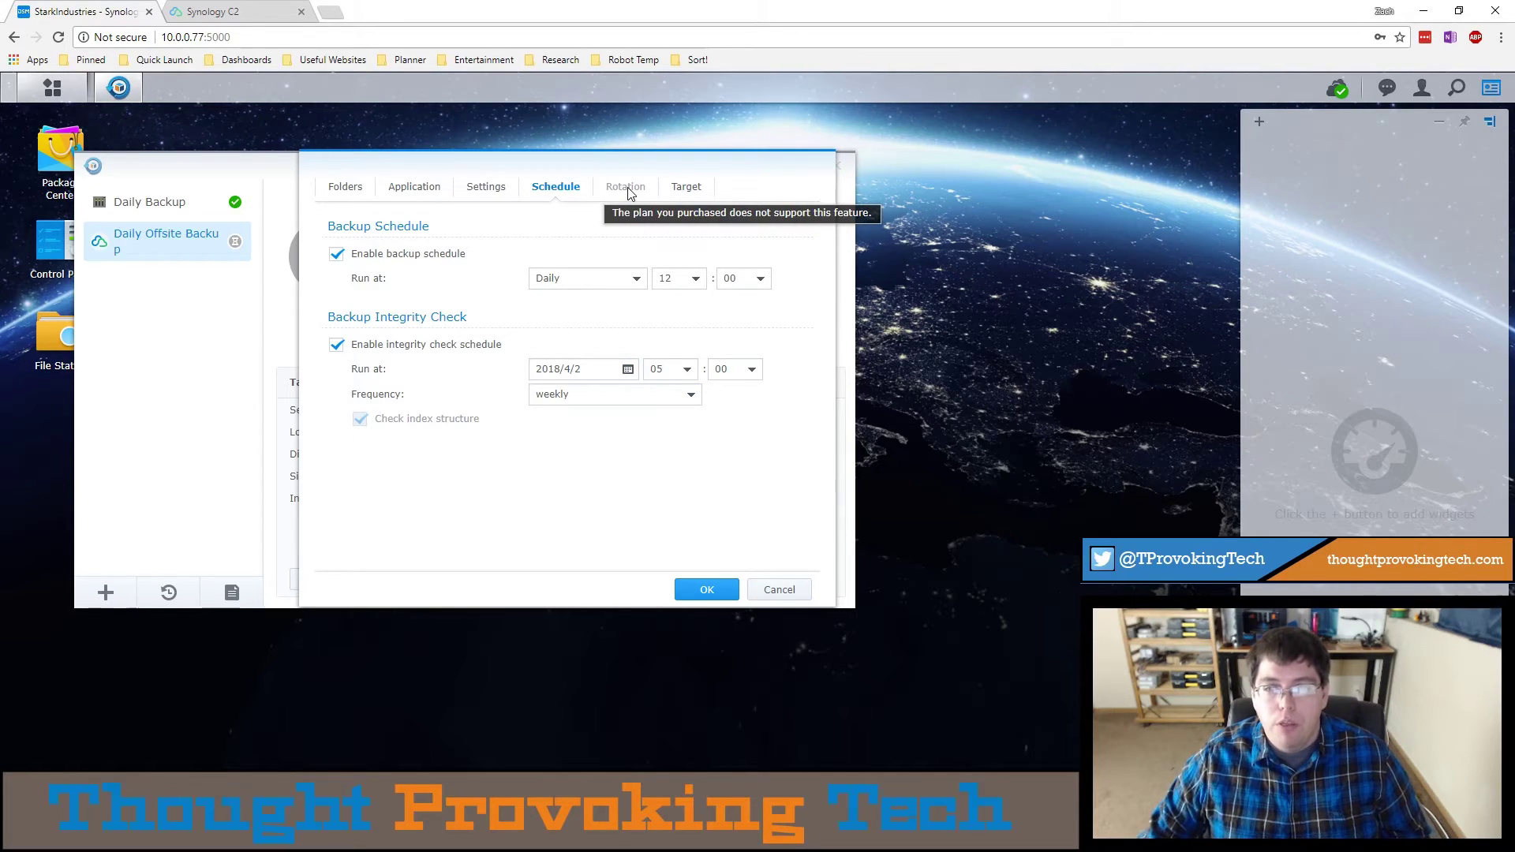
left_click(213, 11)
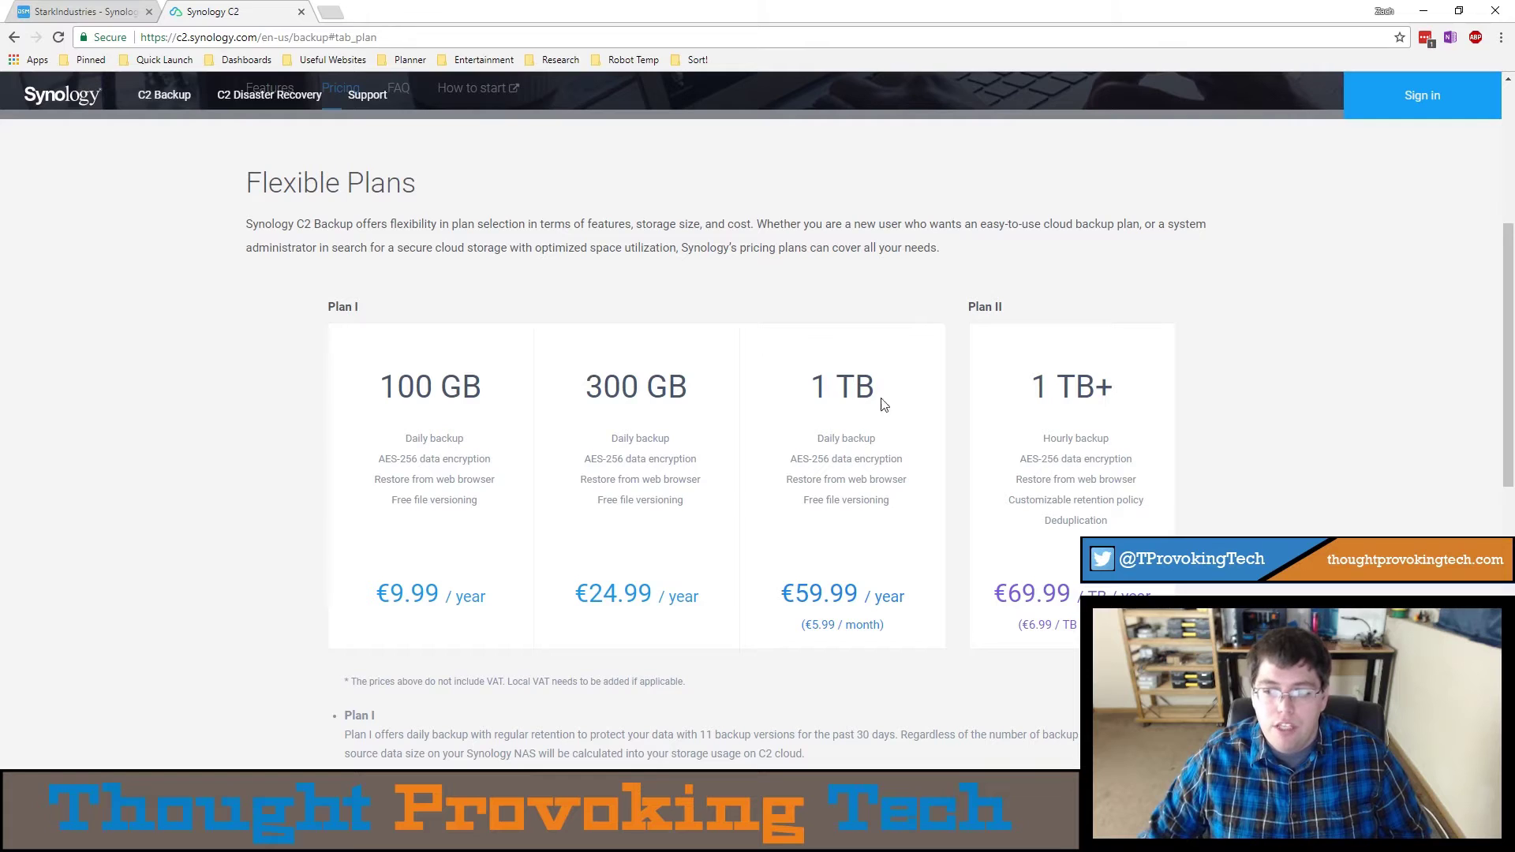
Step: Compare the DSM schedule settings with Synology C2's Plan II (1 TB+, hourly backup, €69.99)
left_click(69, 14)
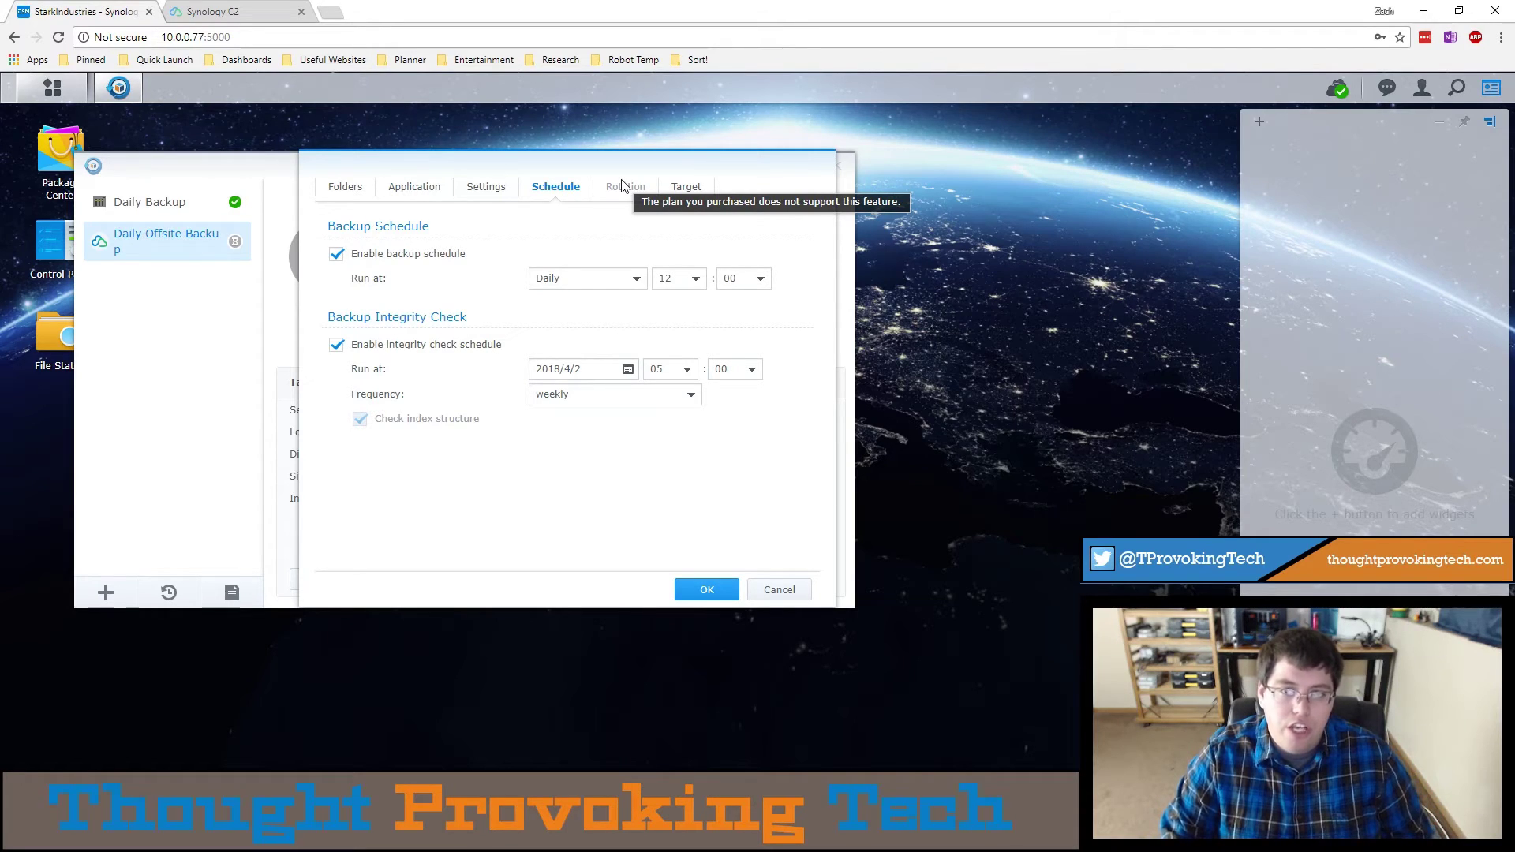
left_click(249, 13)
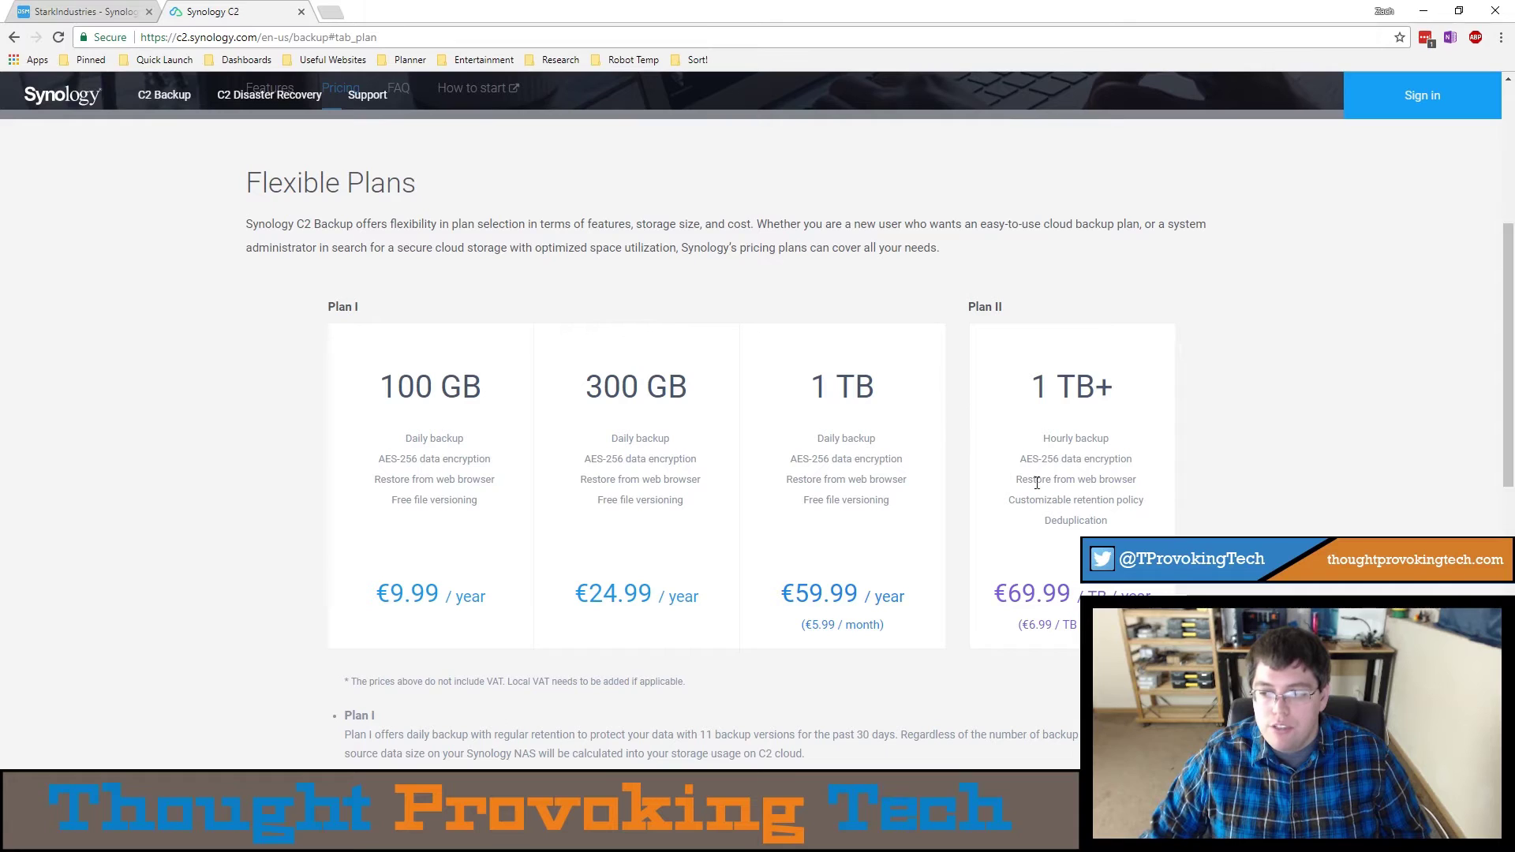
Step: Go back to the DSM Schedule settings showing daily backup at 12:00 and weekly integrity checks
left_click(101, 16)
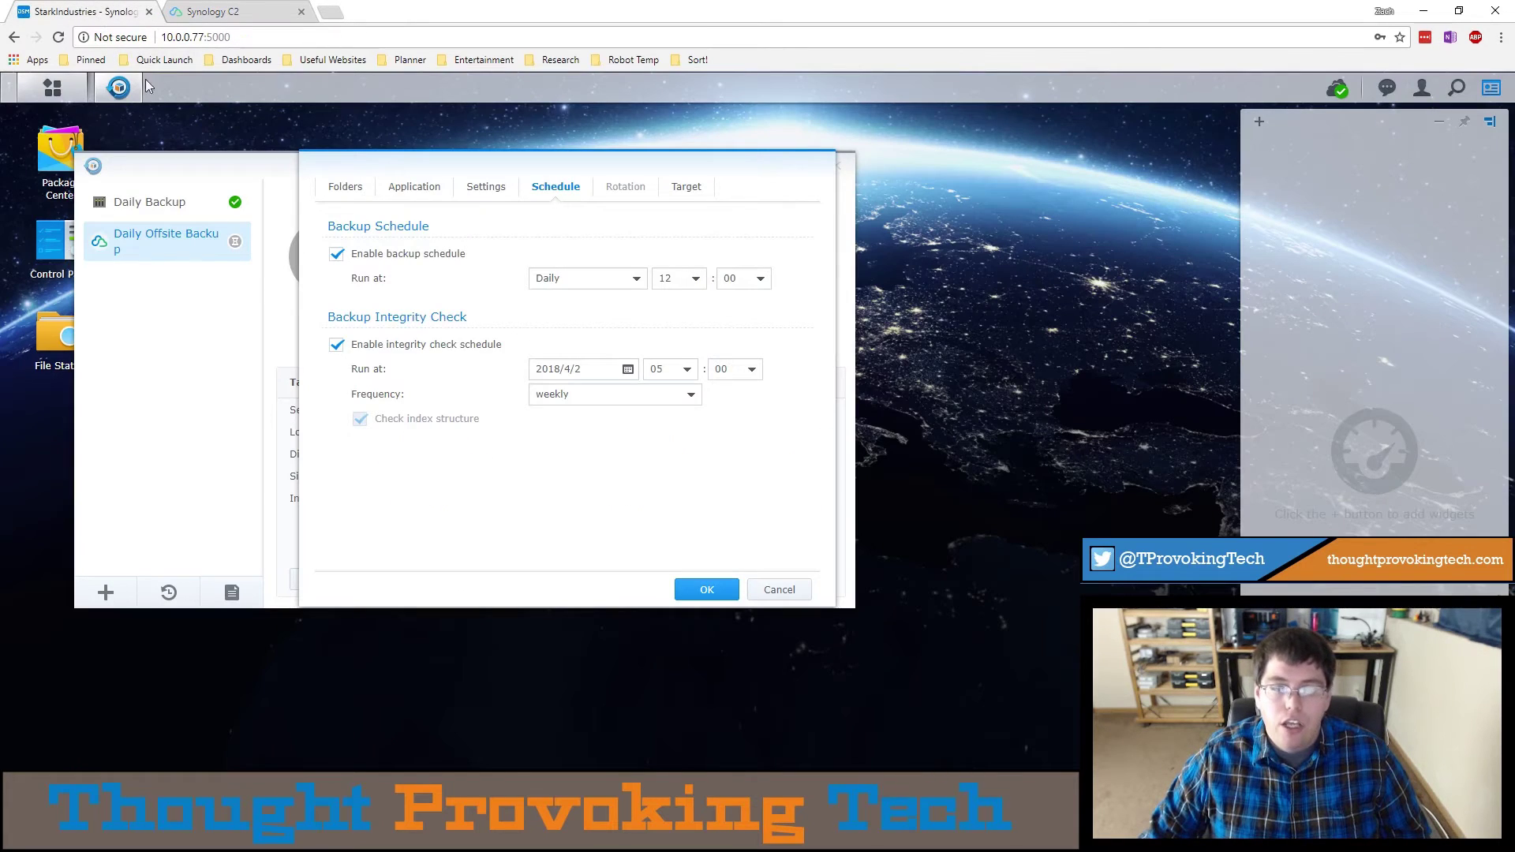